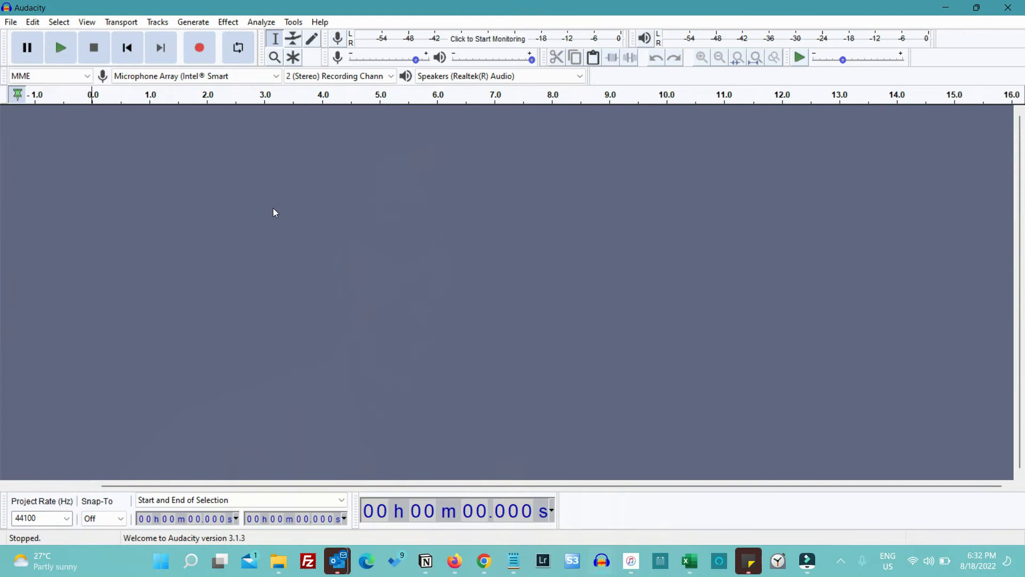
Open the SOLO_TEMPLATE project from the TEMPLATES folder
left_click(11, 22)
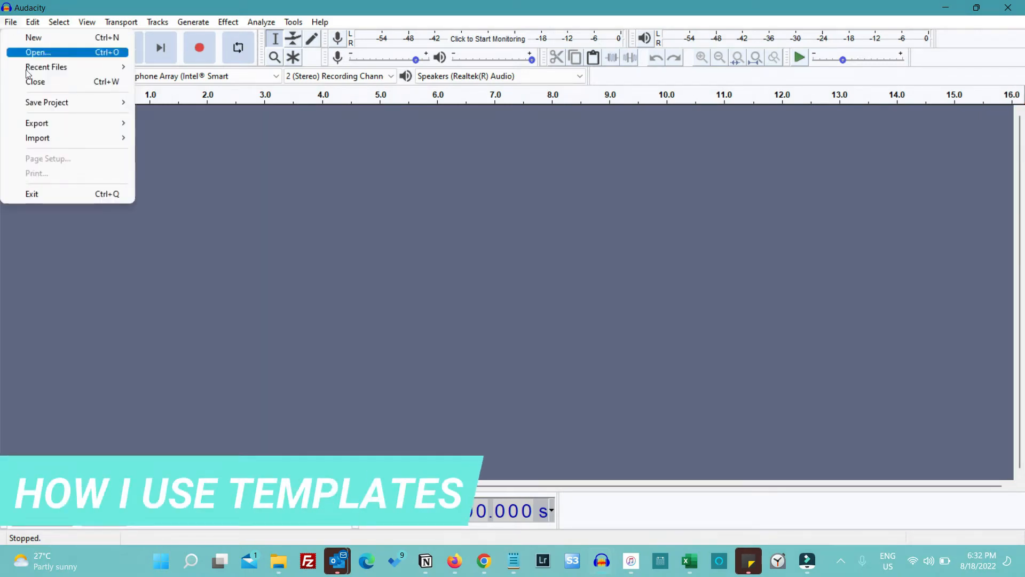
left_click(43, 49)
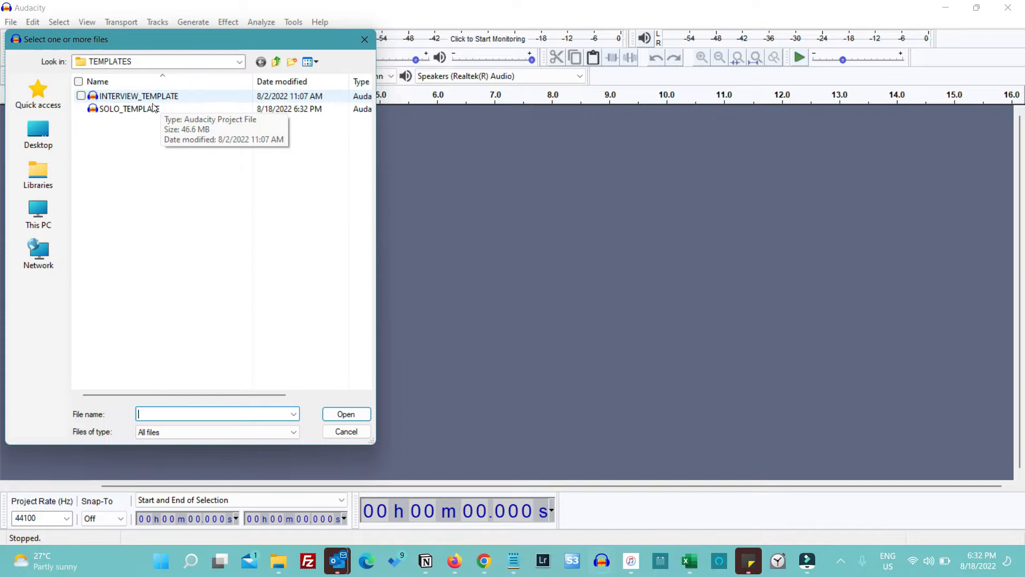
left_click(128, 110)
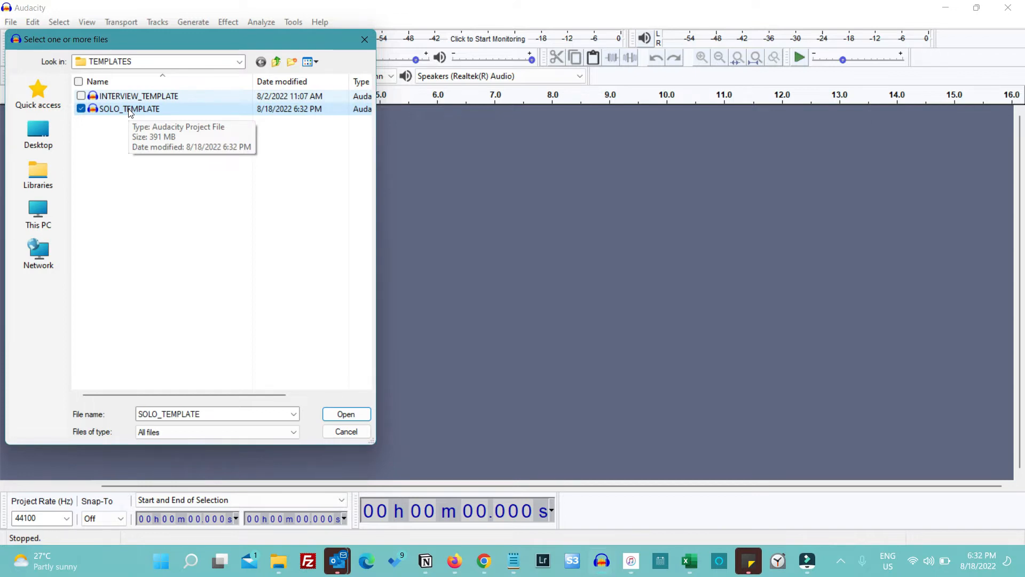
double_click(129, 110)
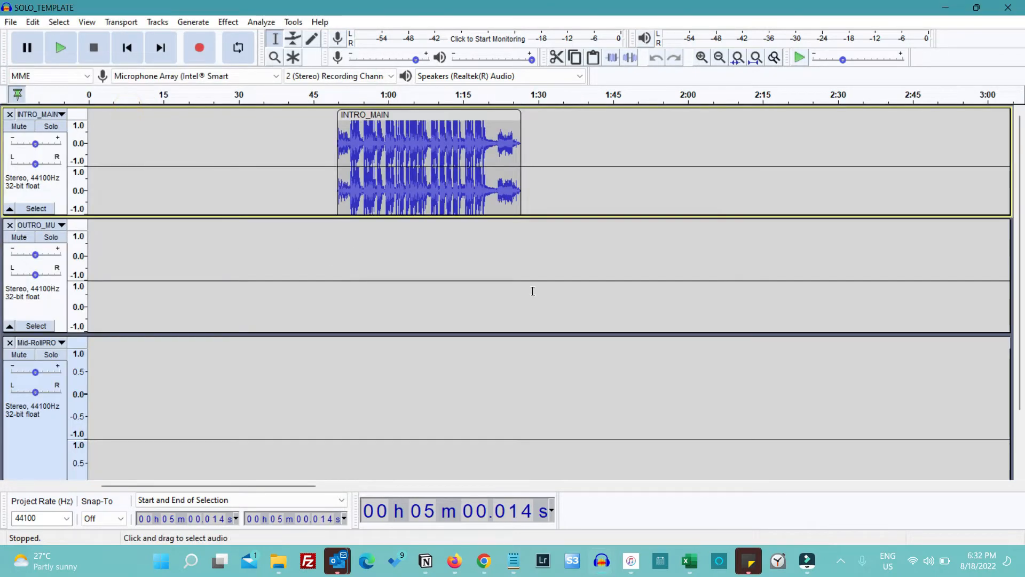
Reduce the heights of the Mid-Roll and OUTRO_MUSIC tracks so all three template tracks can be viewed together
scroll(533, 291, "down", 3)
scroll(532, 291, "up", 3)
scroll(246, 407, "down", 3)
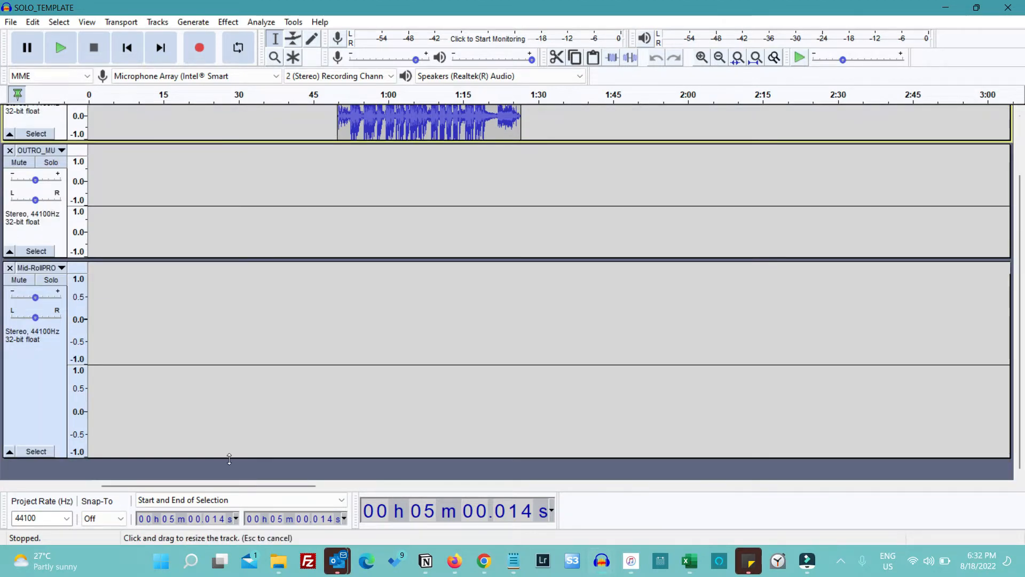
left_click_drag(230, 455, 227, 368)
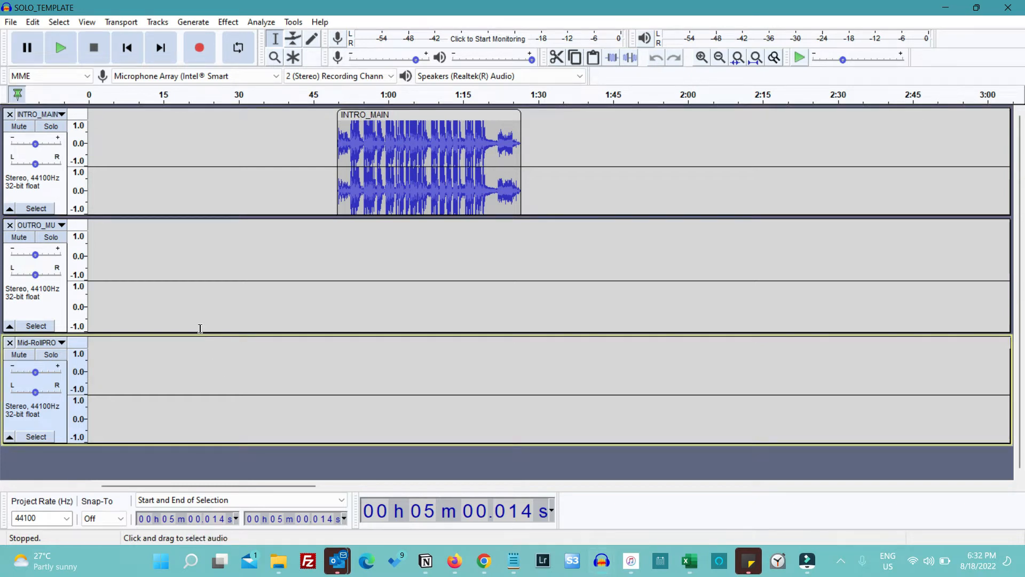
left_click_drag(200, 332, 200, 319)
key("ctrl+f")
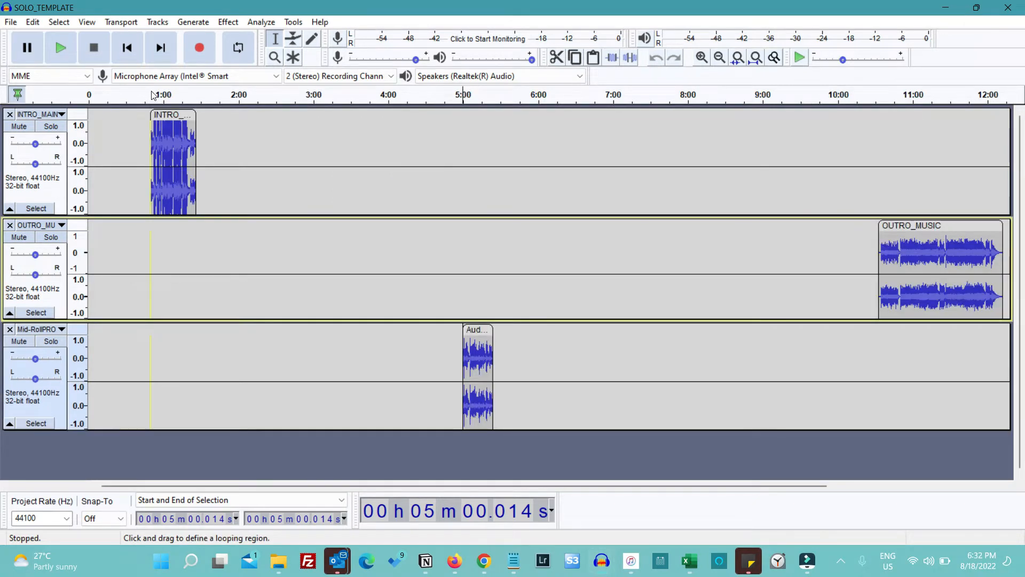
Play short previews of the intro music near 0:50 and of the mid-roll clip near 5:00, stopping after each
left_click(153, 95)
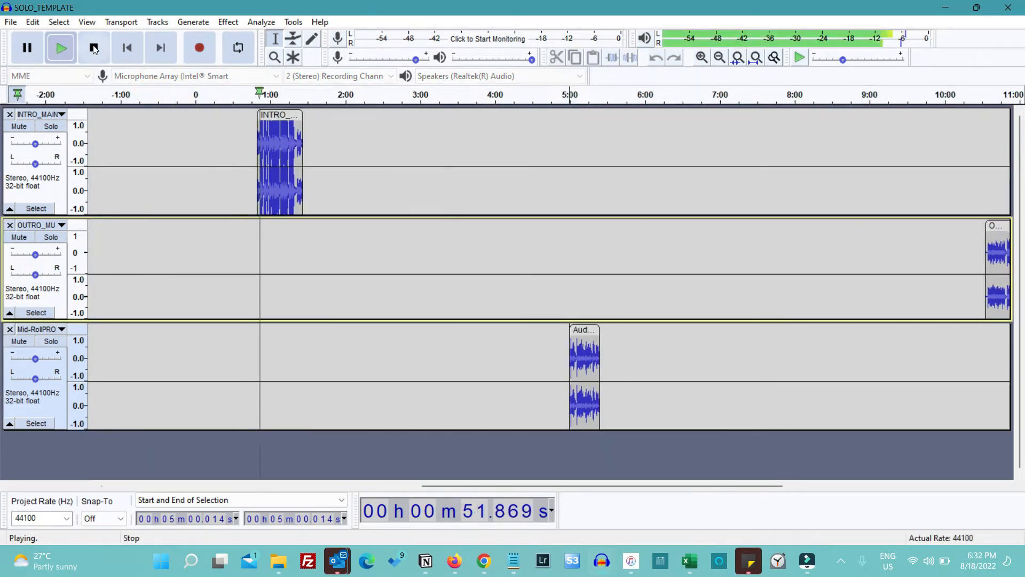
left_click(93, 48)
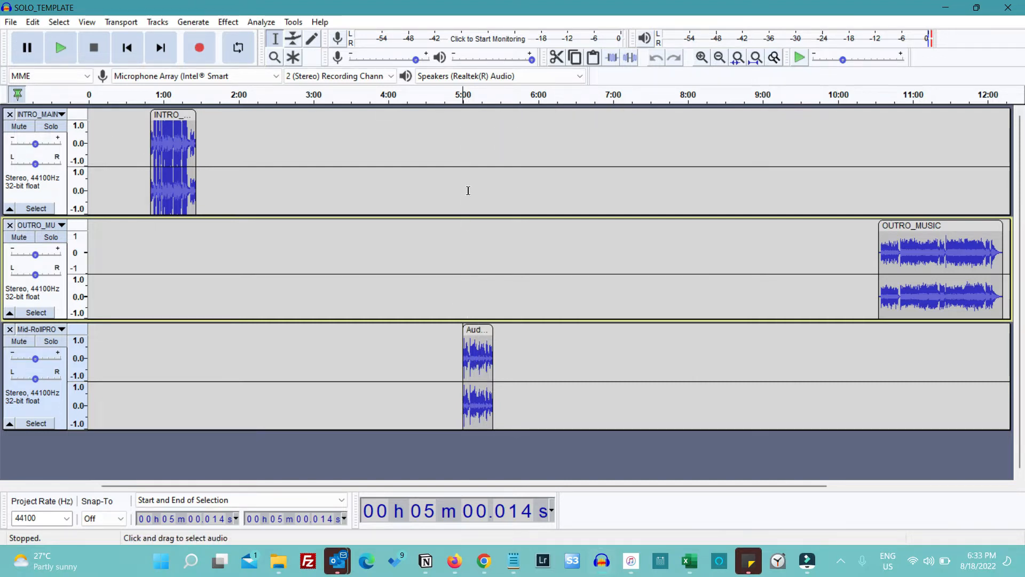
left_click(456, 97)
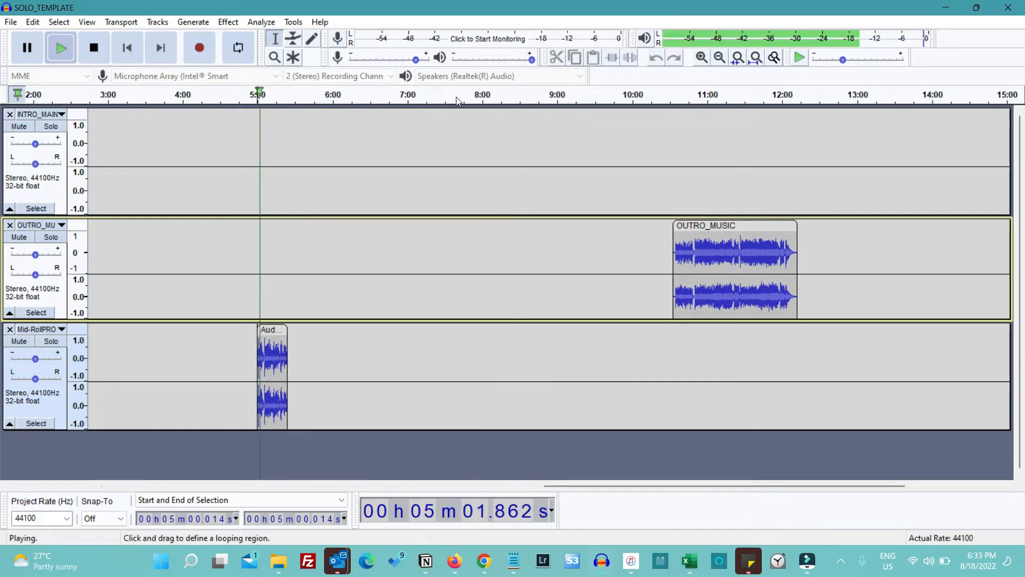
key("space")
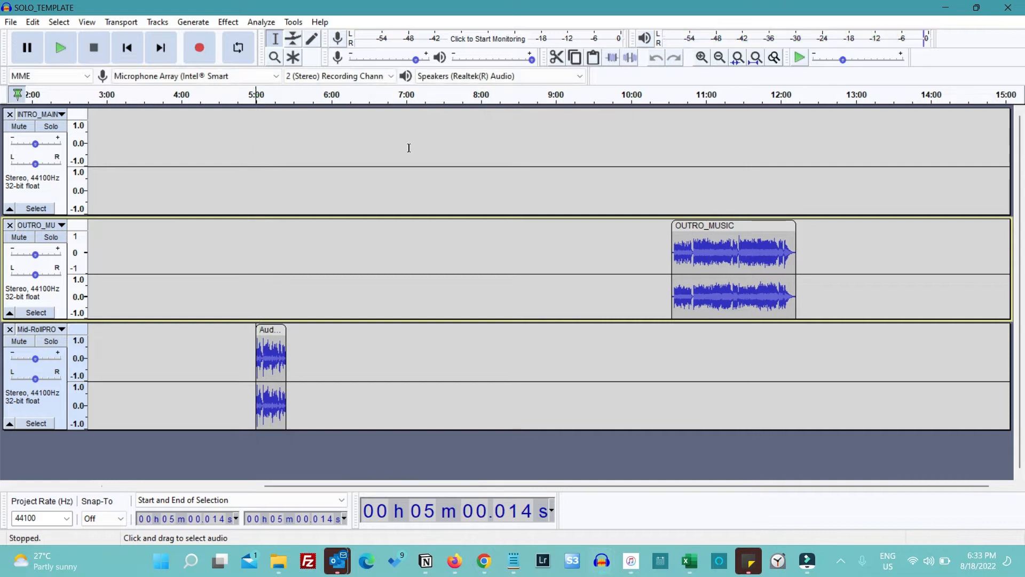
Collapse the intro, outro and mid-roll tracks to make room for another track
scroll(348, 205, "left", 2)
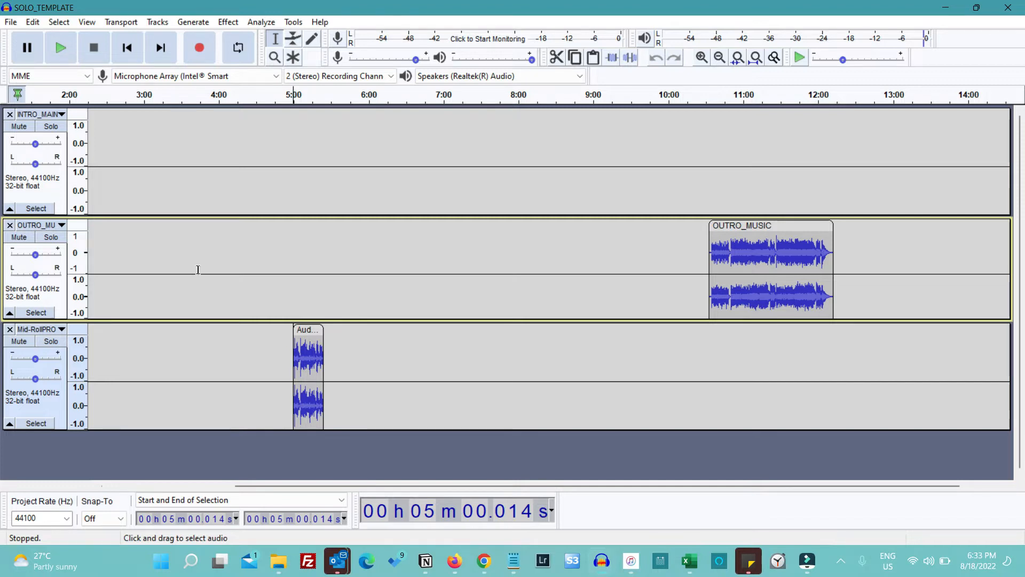
left_click(10, 208)
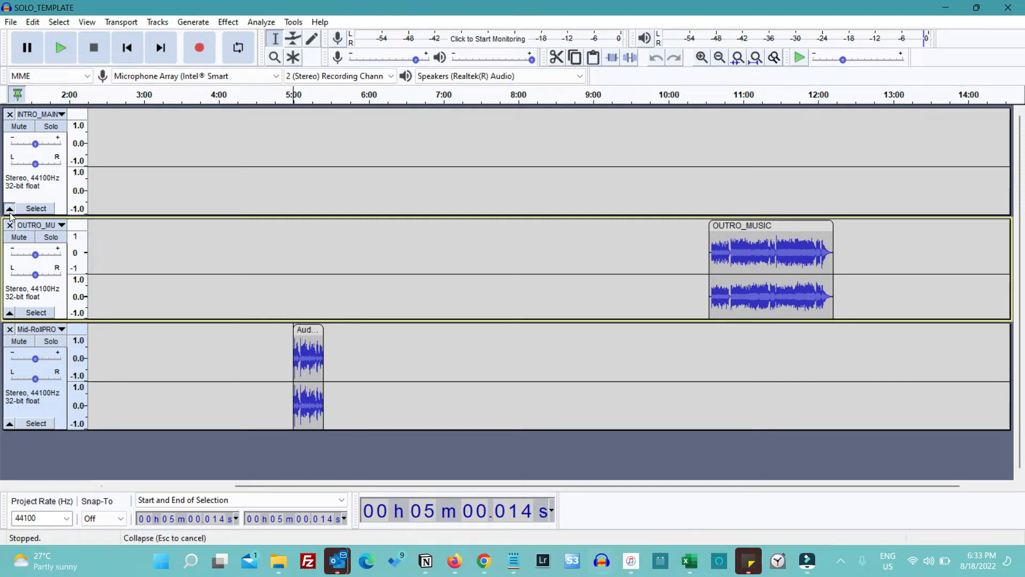
left_click(10, 231)
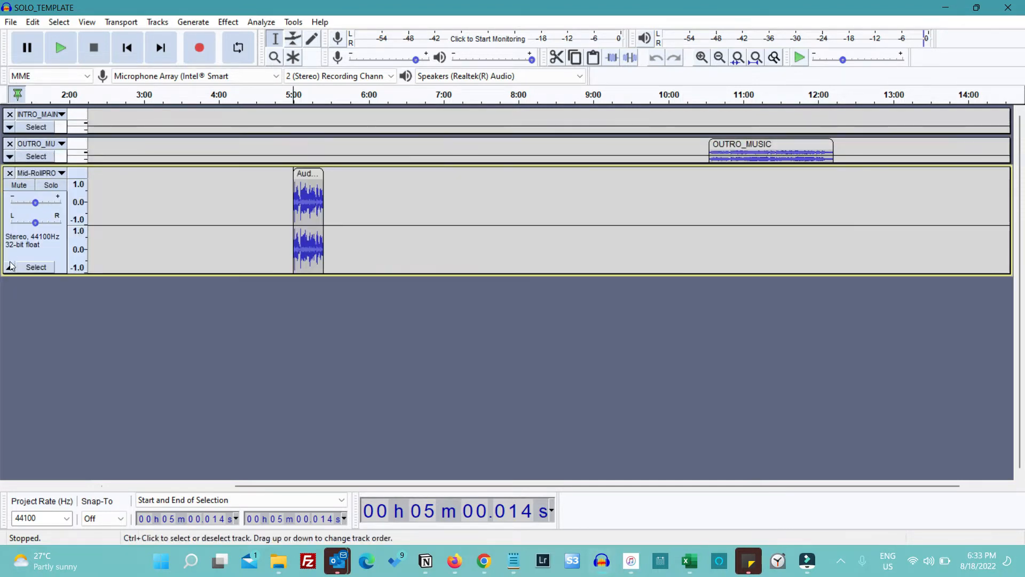
left_click(9, 267)
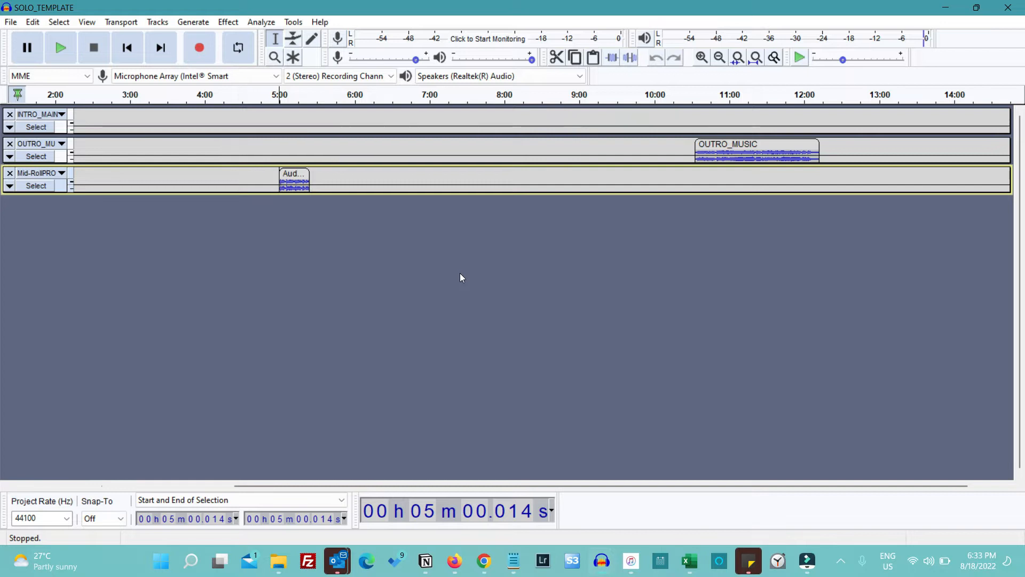
Copy the full voice recording from the Recording68 project into SOLO_TEMPLATE as a new track and reduce its height
key("alt+Tab")
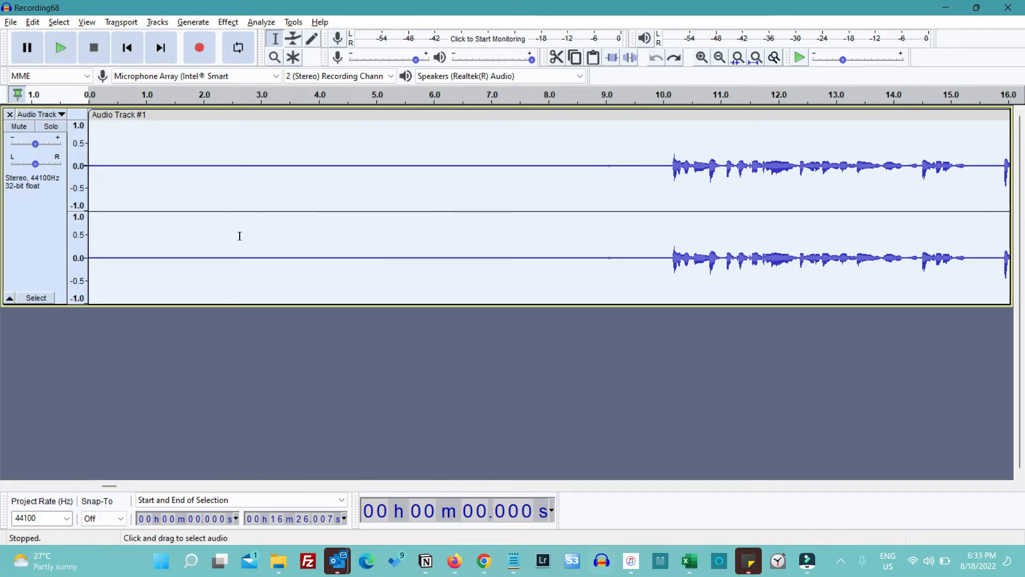
key("alt+Tab")
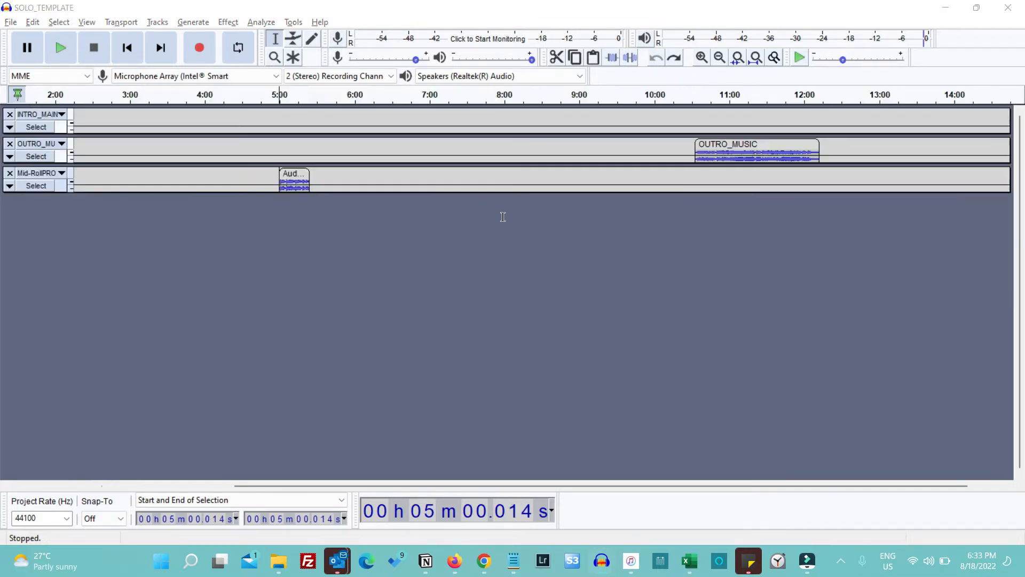
left_click(208, 314)
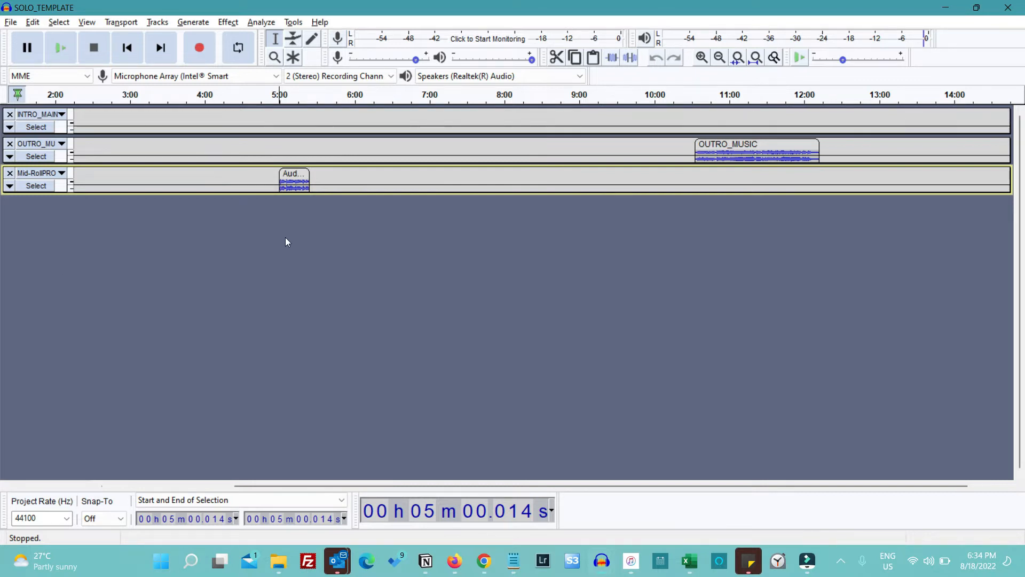
key("ctrl+v")
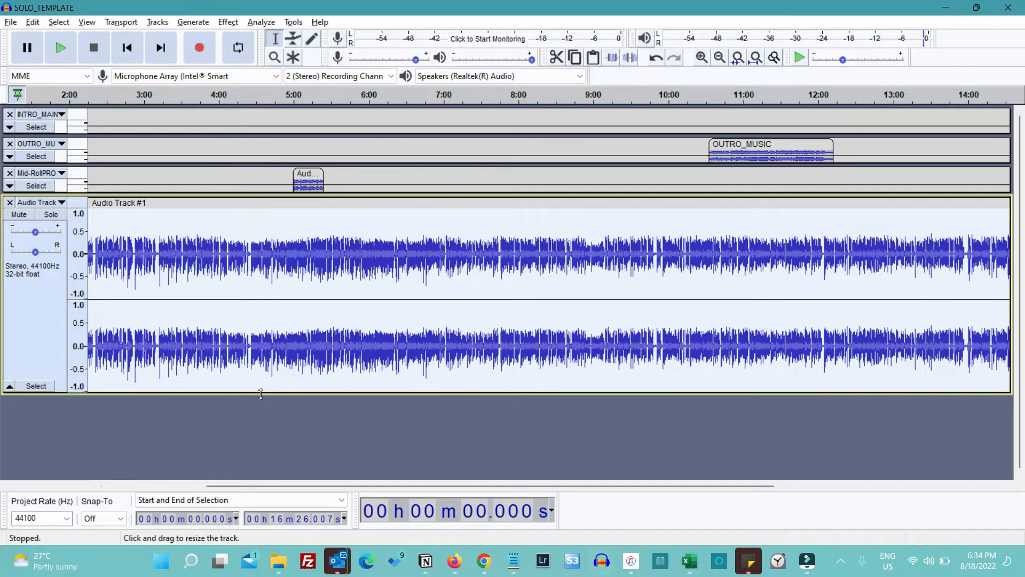
left_click_drag(261, 394, 267, 305)
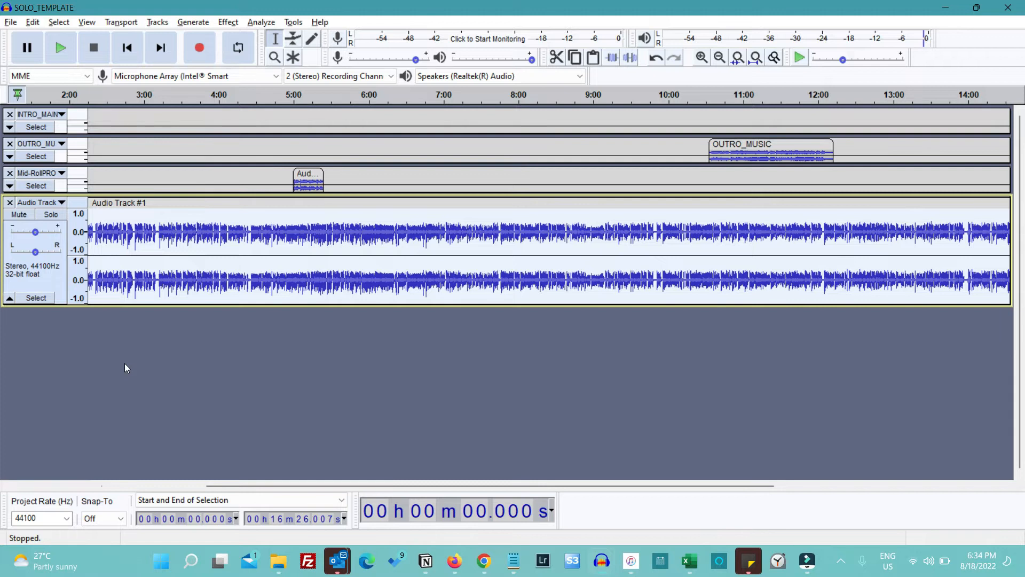
Delete about 10 seconds of silence at the start of the pasted voice recording
scroll(123, 363, "left", 5)
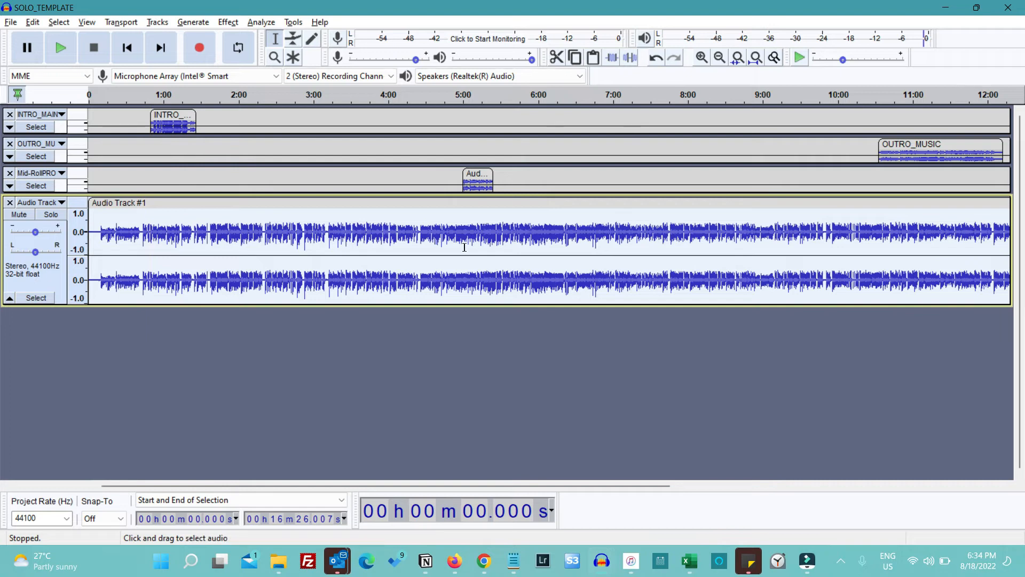
key("ctrl+1")
key("ctrl+1")
key("ctrl+1")
key("ctrl+1")
key("ctrl+1")
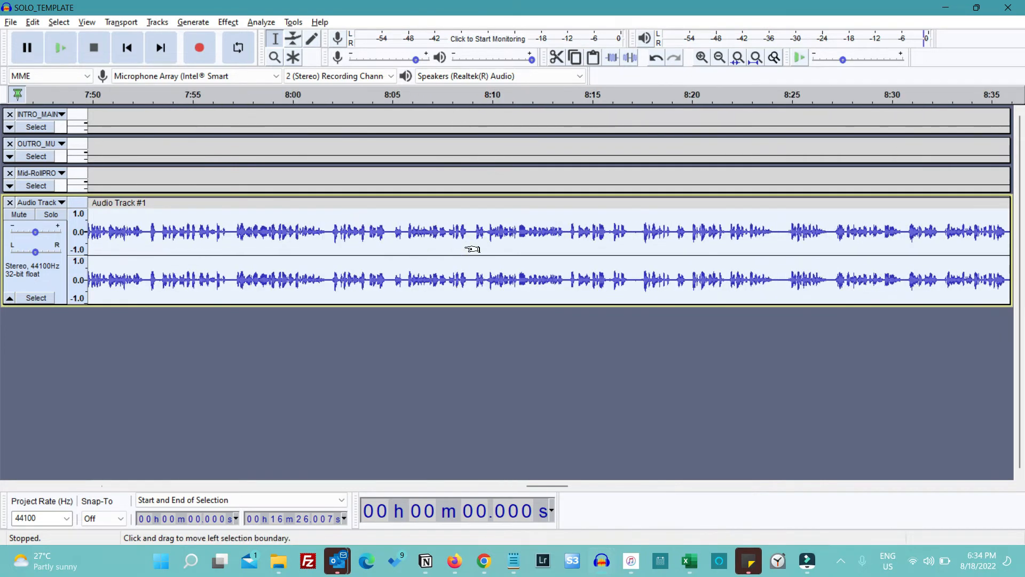
scroll(465, 247, "left", 20)
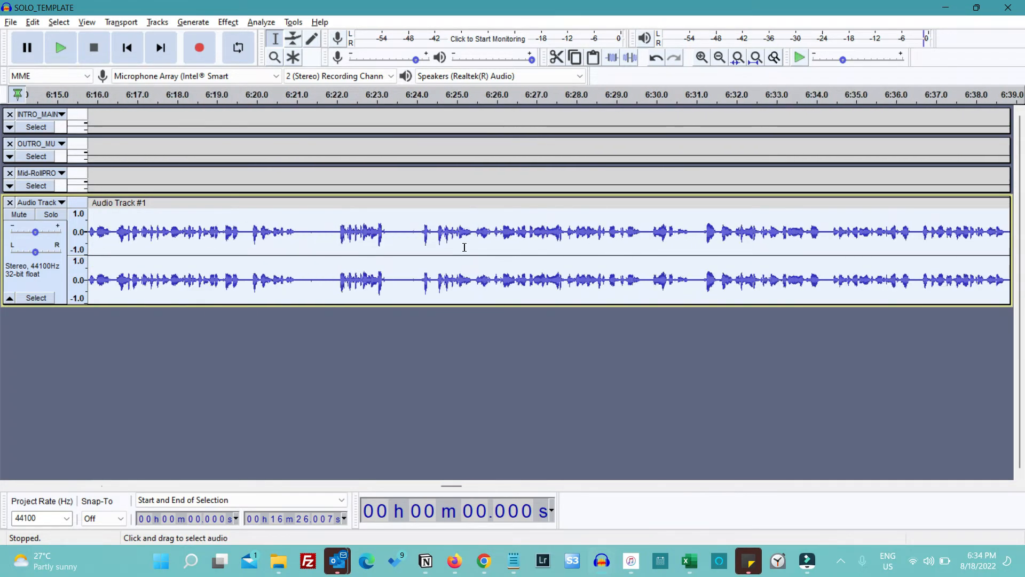
scroll(464, 247, "left", 20)
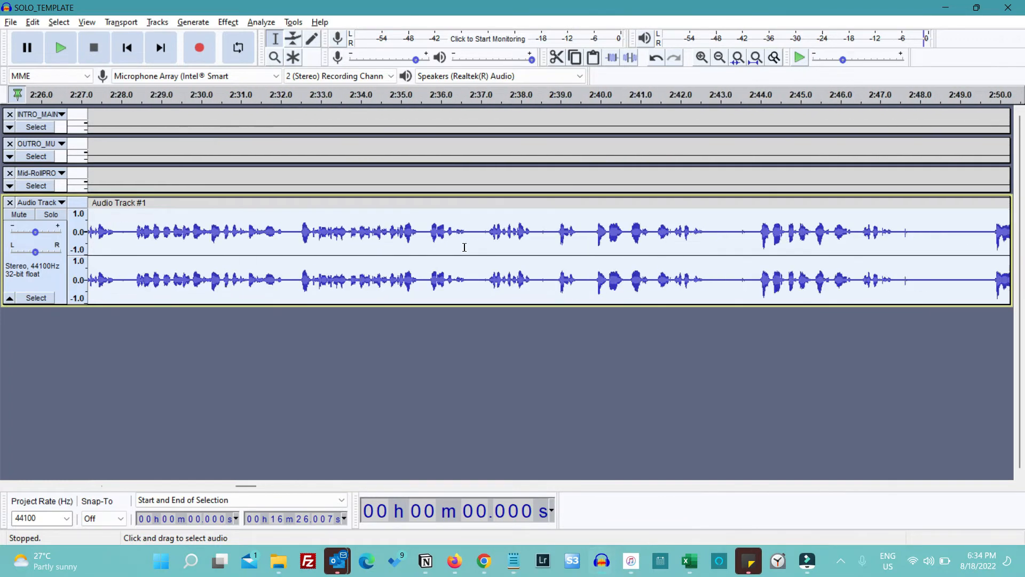
scroll(464, 246, "left", 15)
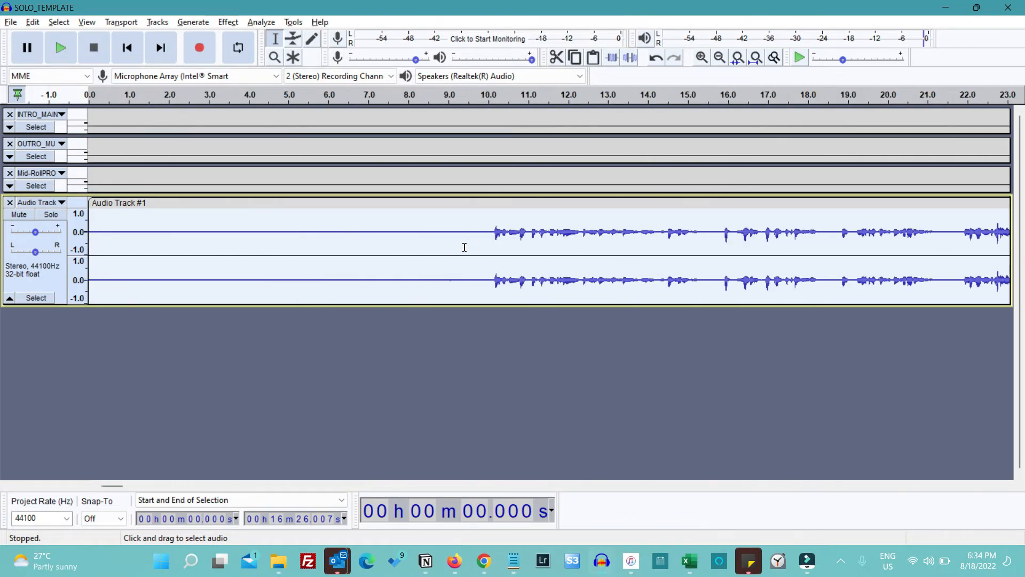
left_click_drag(490, 235, 69, 267)
key("Delete")
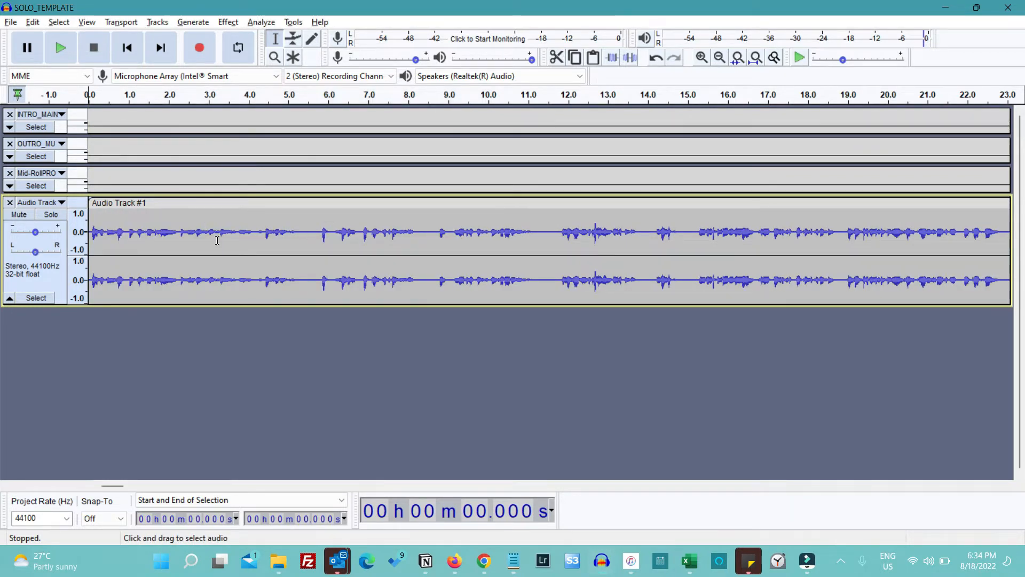
Listen through the opening of the voice recording and split the clip in the pause at about 30.9 seconds
key("space")
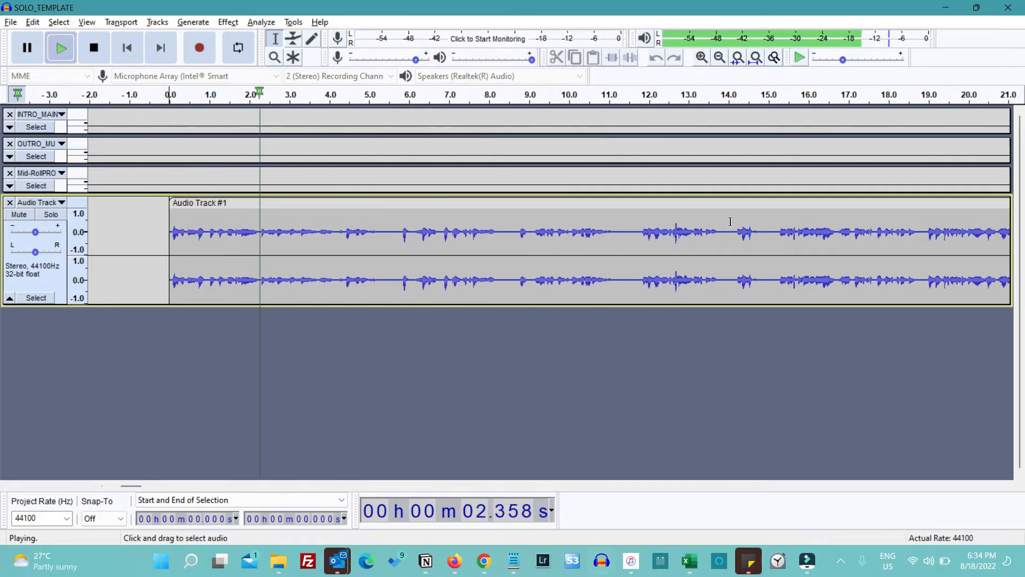
left_click(544, 240)
key("space")
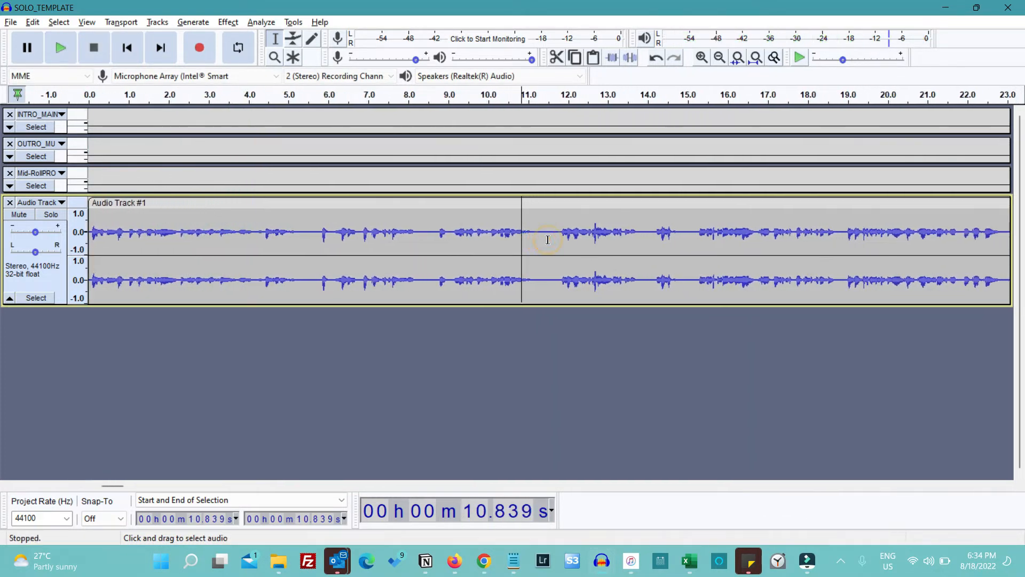
key("space")
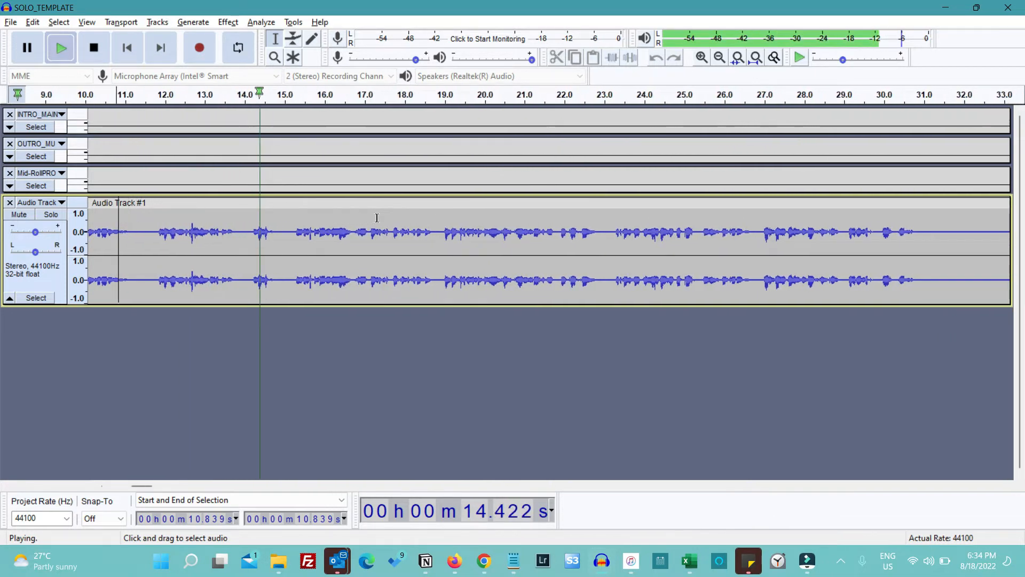
key("space")
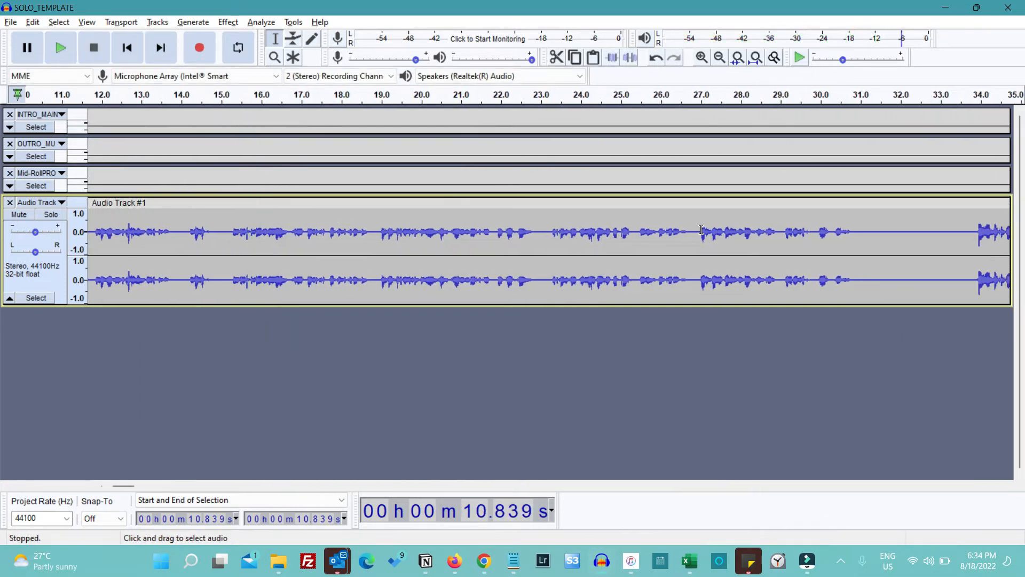
left_click(700, 230)
key("space")
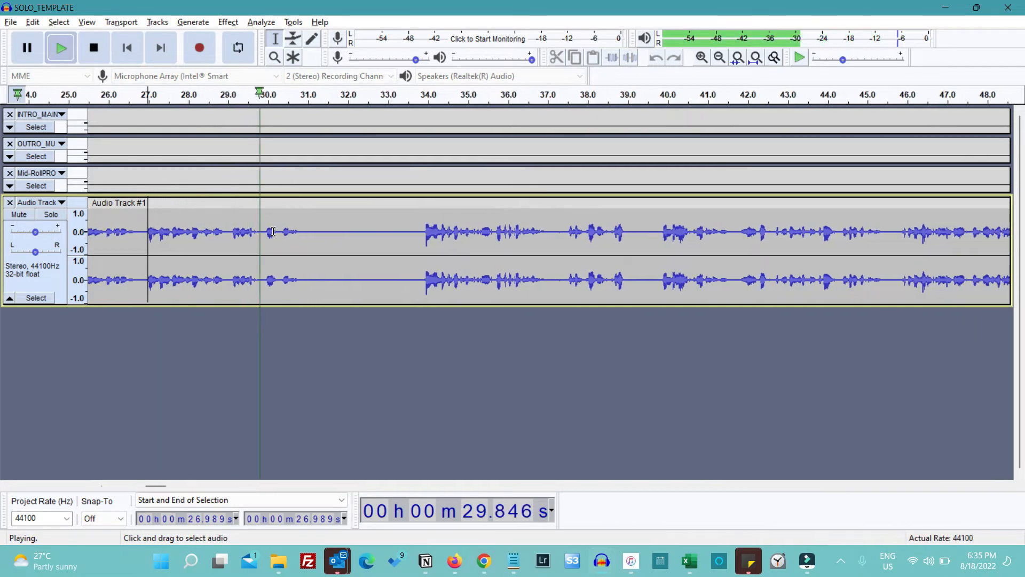
key("space")
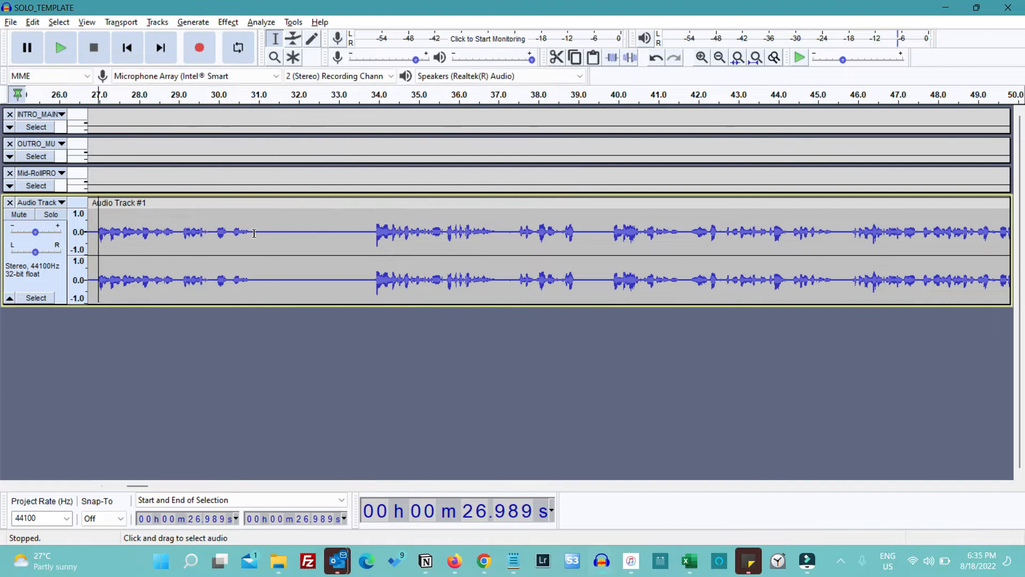
left_click(254, 233)
key("ctrl+i")
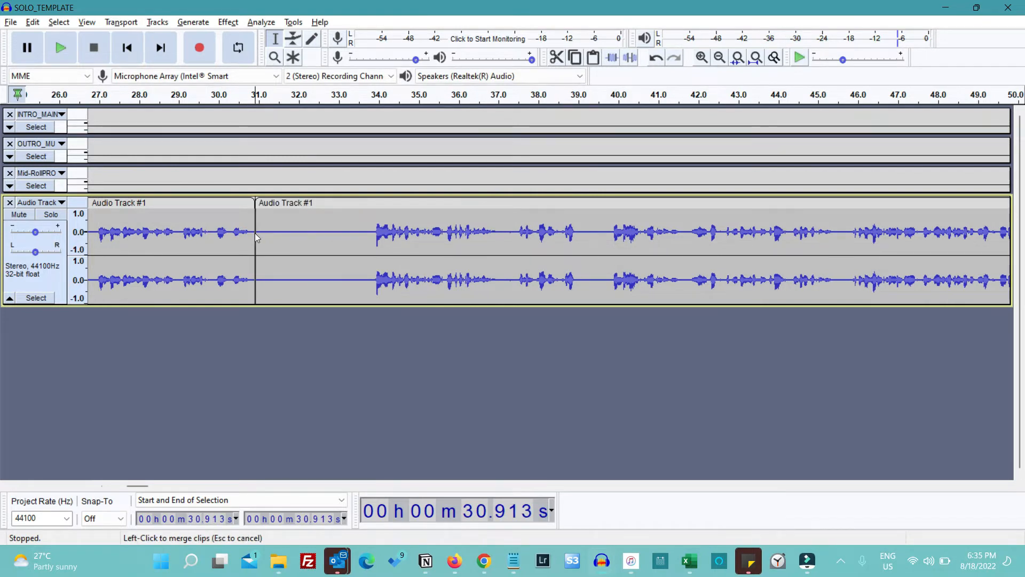
scroll(255, 233, "left", 20)
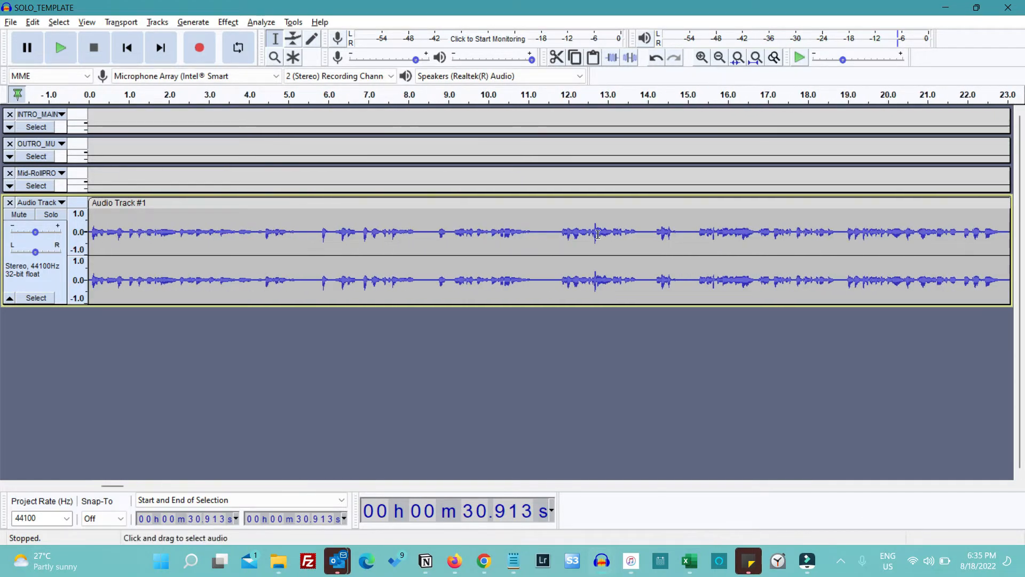
scroll(598, 234, "down", 5)
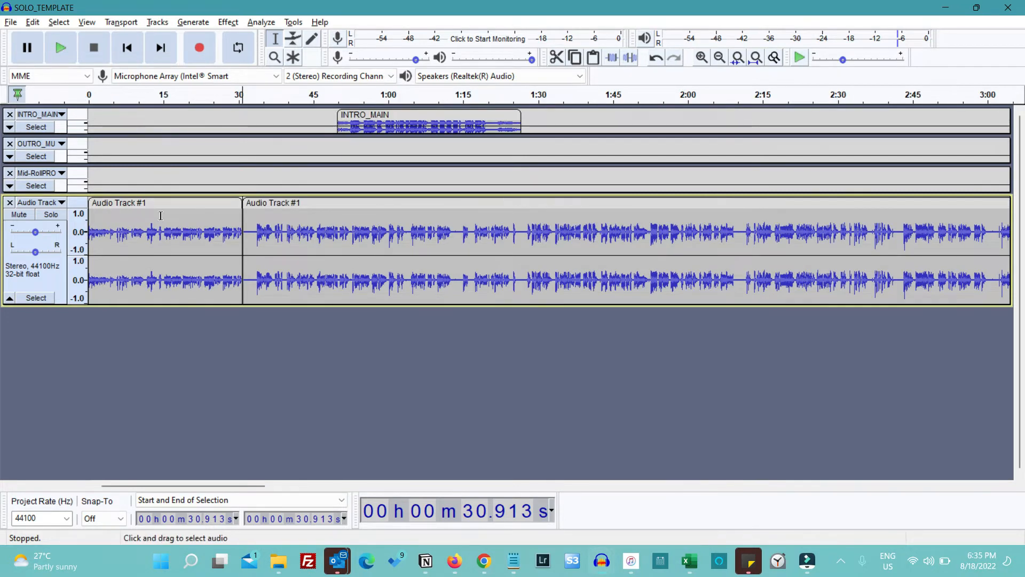
Move the intro clip to start at the 30.9-second split and place the remaining voice recording directly after the intro
left_click_drag(283, 206, 655, 207)
left_click_drag(451, 115, 357, 115)
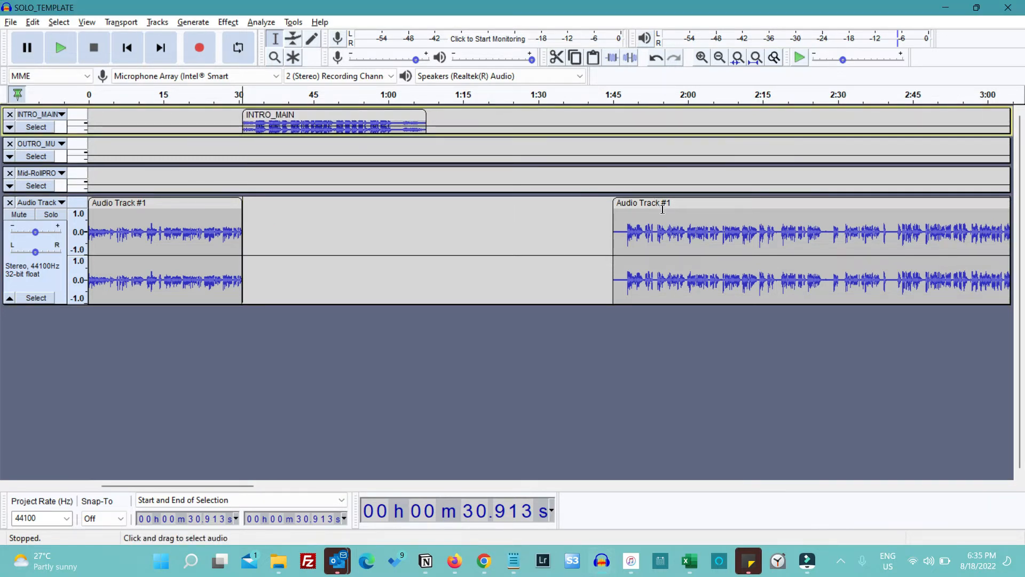
left_click_drag(662, 203, 475, 204)
Listen to the voice recording from about 4:45 and split the clip in the pause at about 4:49
scroll(474, 234, "right", 10)
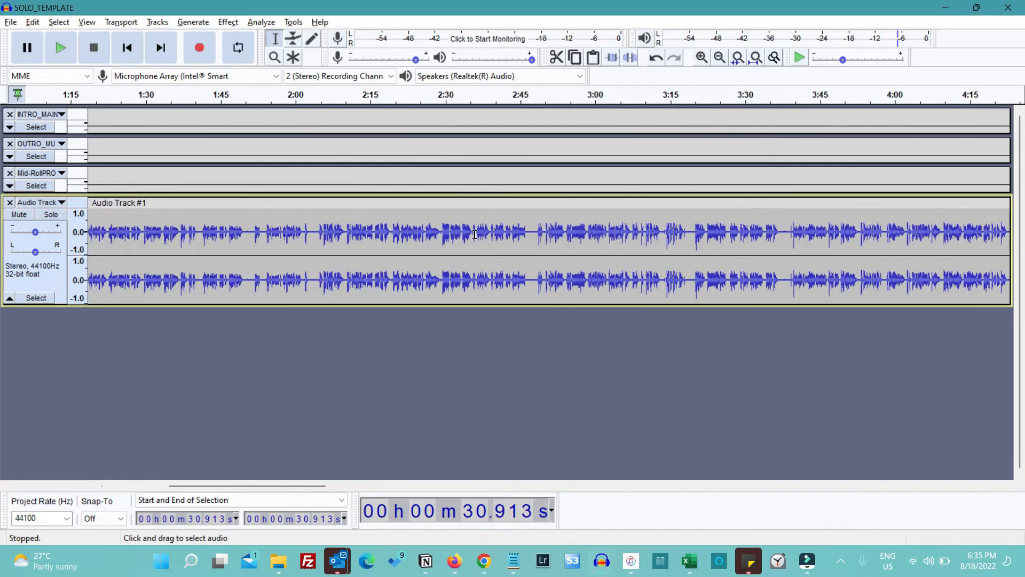
scroll(474, 234, "right", 1)
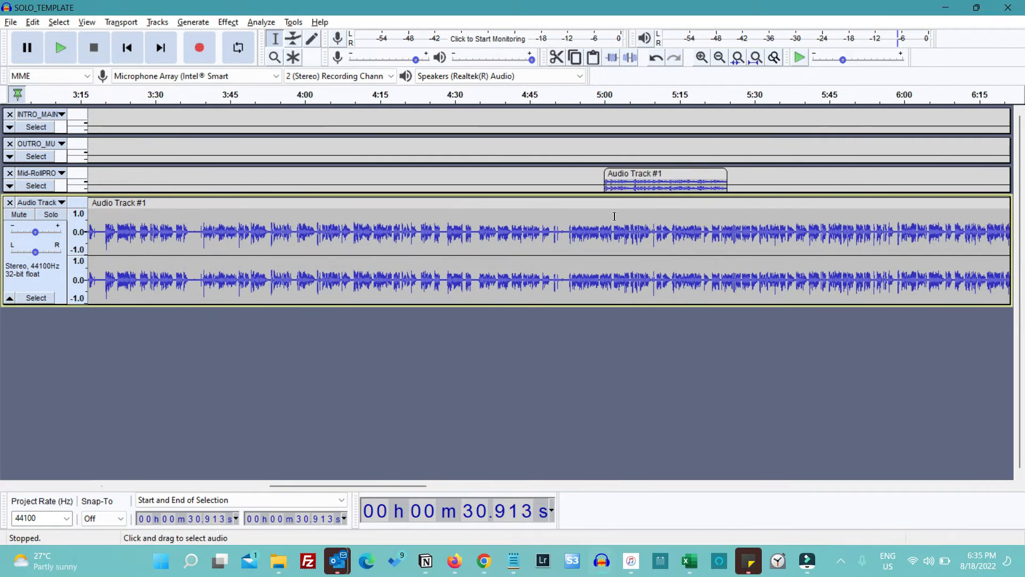
left_click(532, 231)
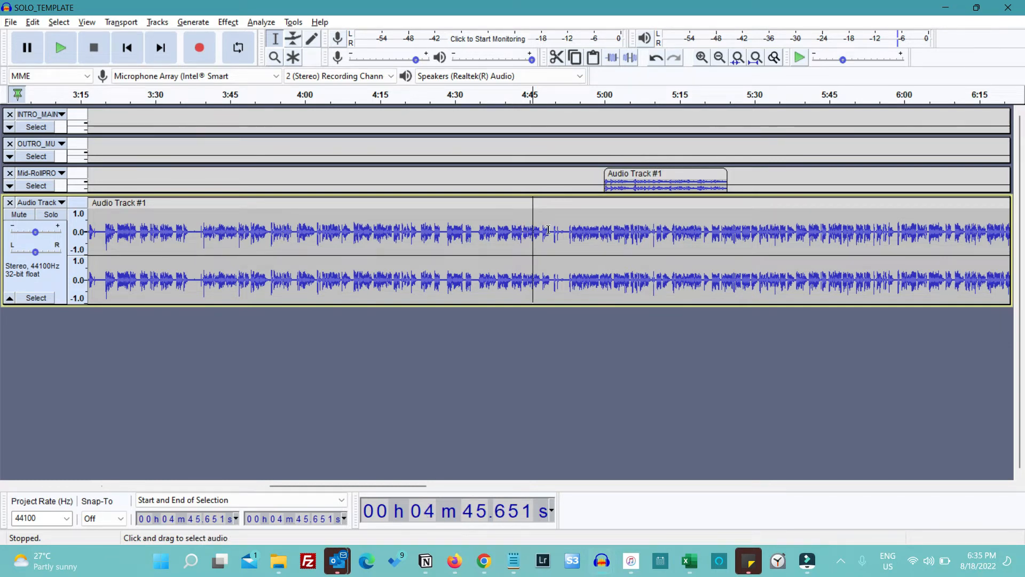
key("space")
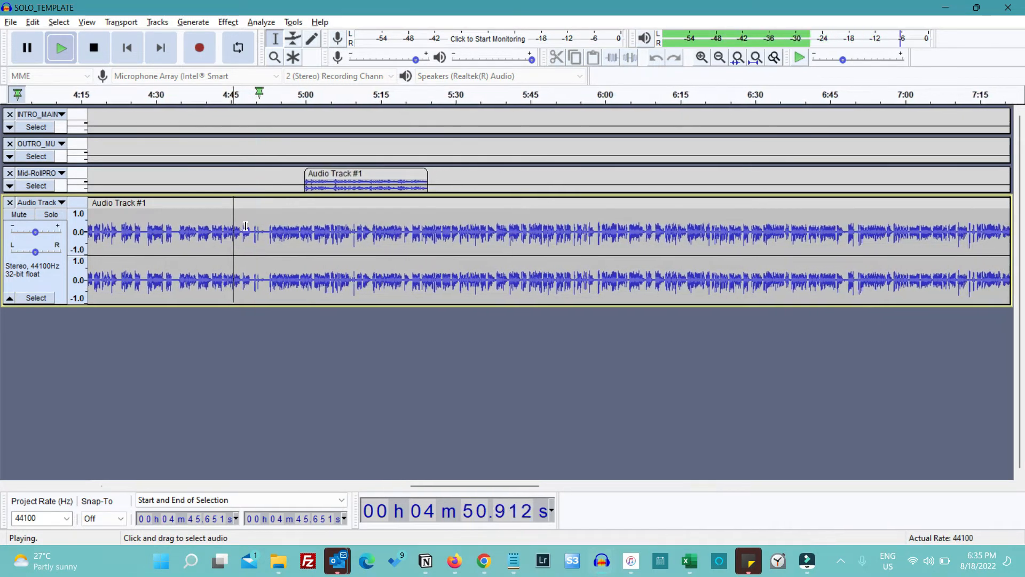
key("space")
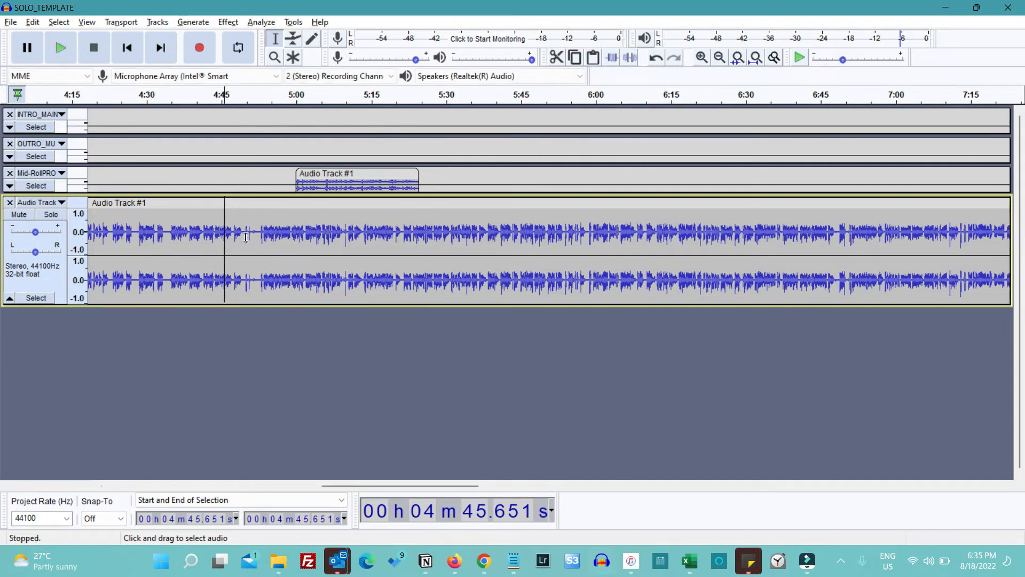
left_click(242, 231)
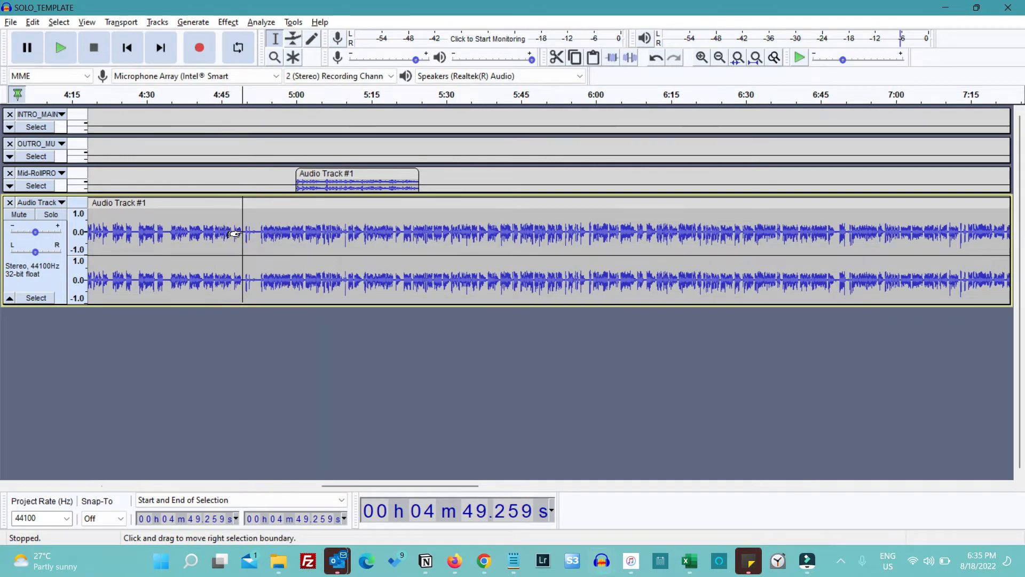
key("ctrl+i")
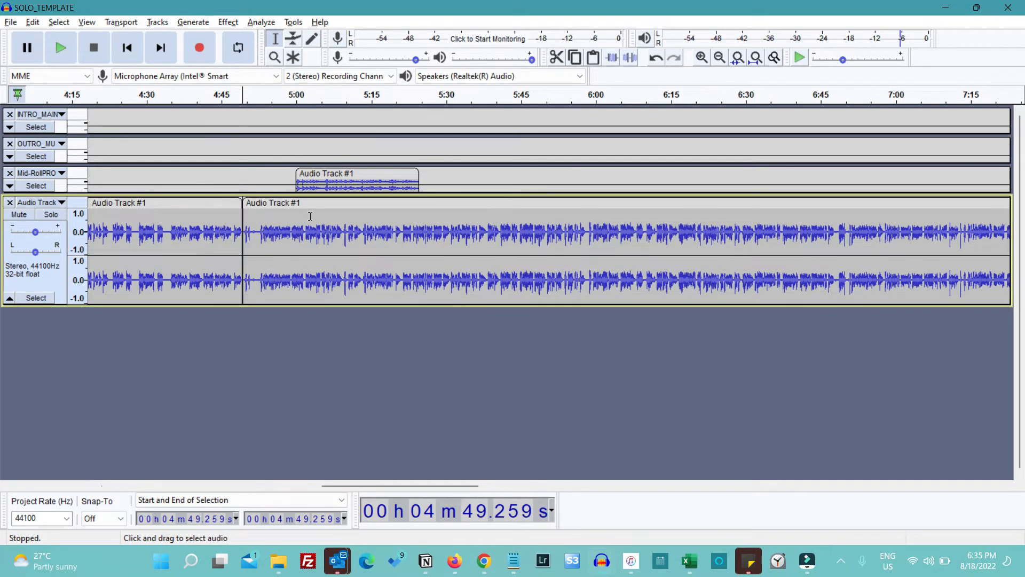
Move the mid-roll clip to start at the 4:49 split and place the remaining voice recording directly after it
left_click_drag(298, 204, 514, 200)
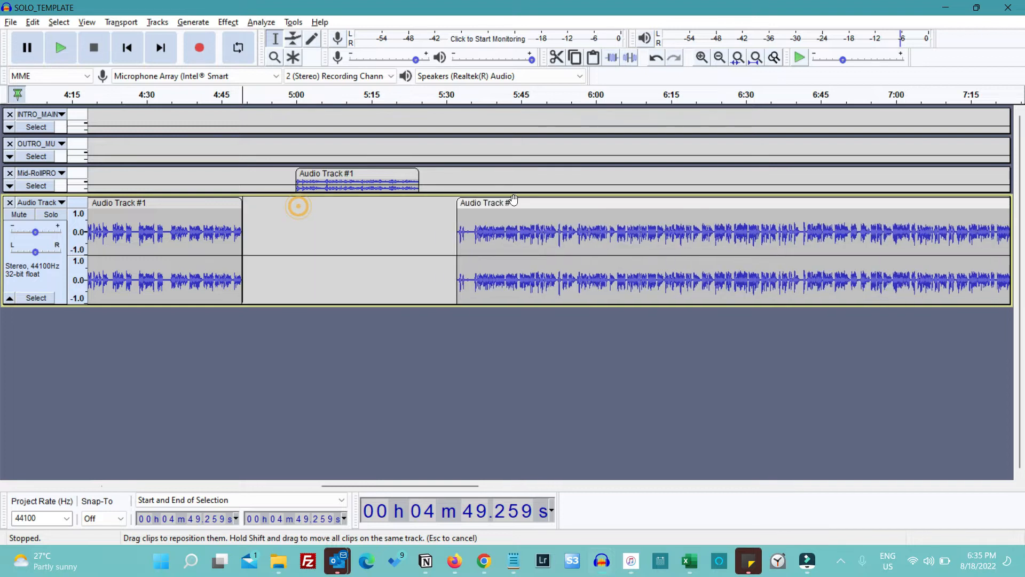
left_click_drag(338, 177, 284, 176)
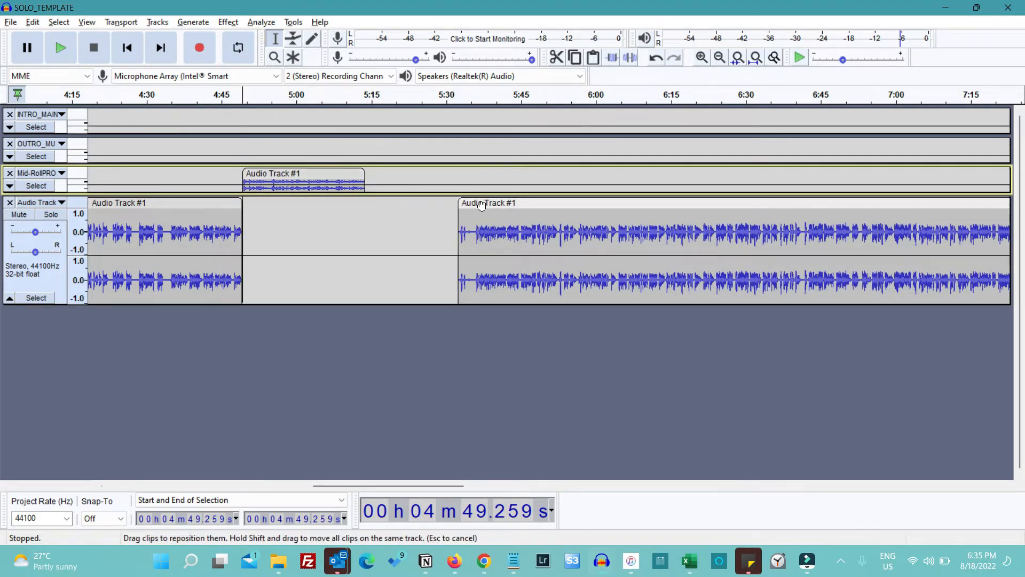
left_click_drag(481, 204, 388, 204)
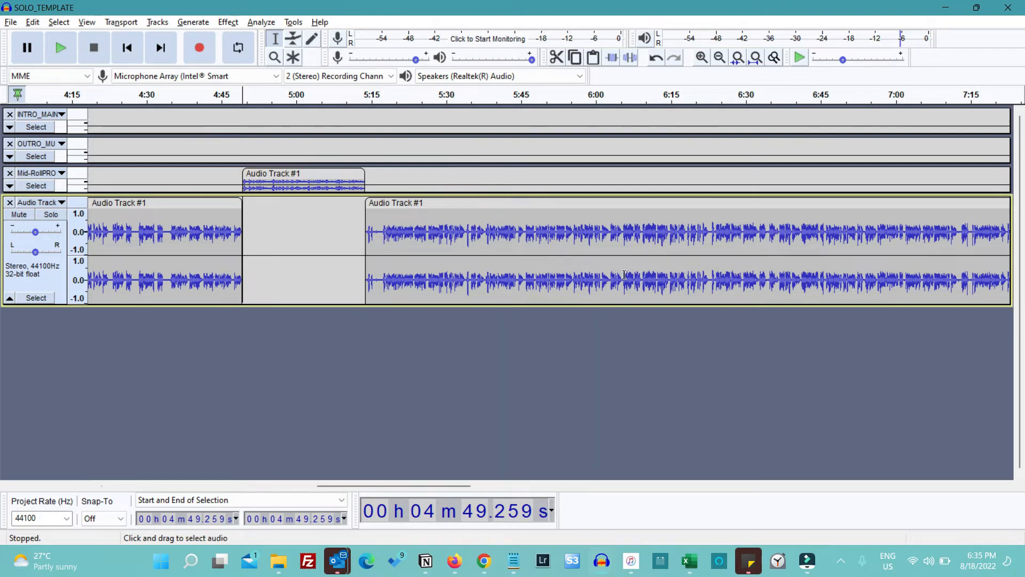
Move the outro music to start at about 15:46 so it overlaps the end of the voice recording
scroll(534, 241, "right", 3)
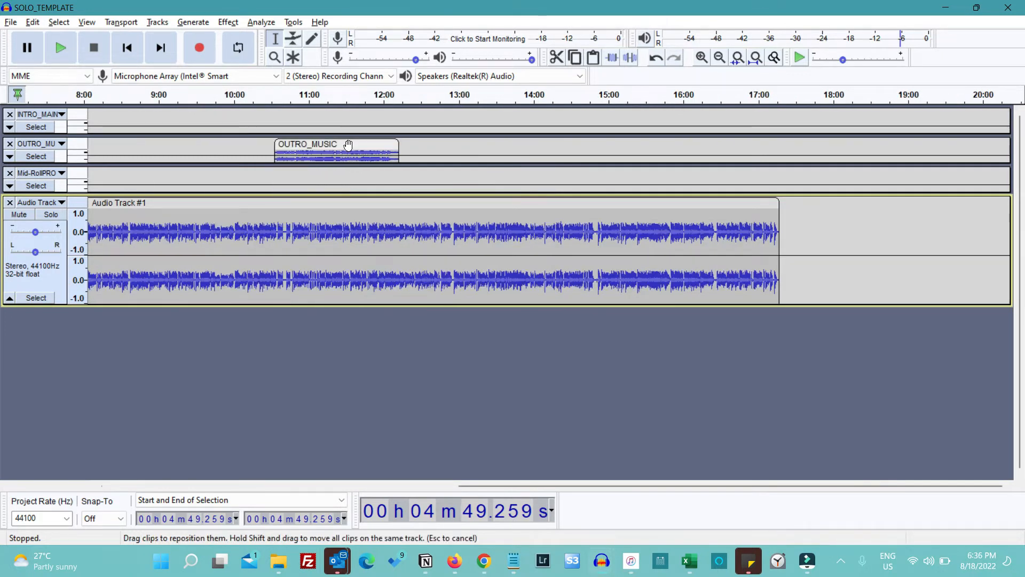
left_click_drag(349, 146, 739, 160)
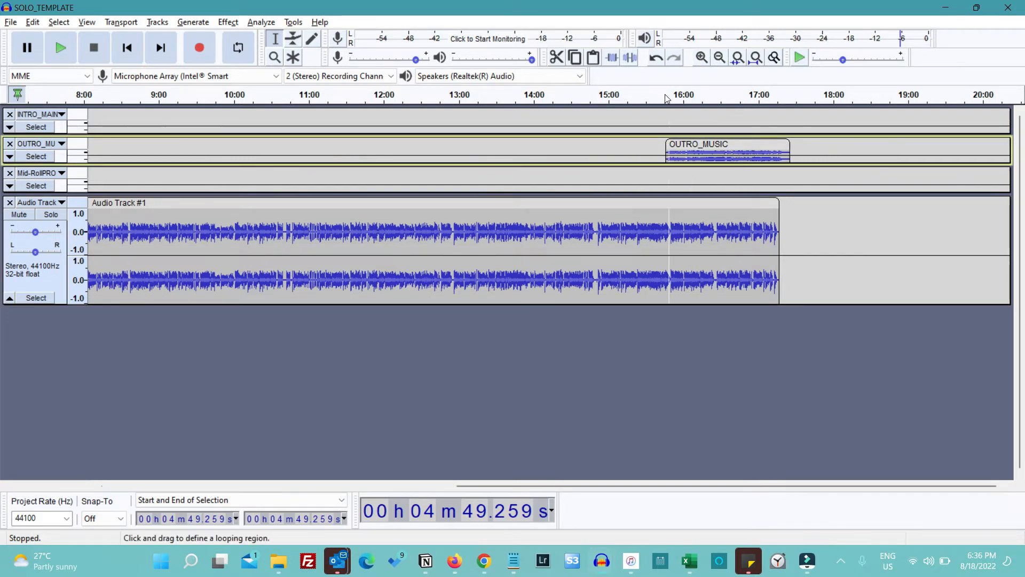
Play the stretch from about 15:33 to check how the outro music comes in under the voice recording
left_click_drag(662, 95, 704, 97)
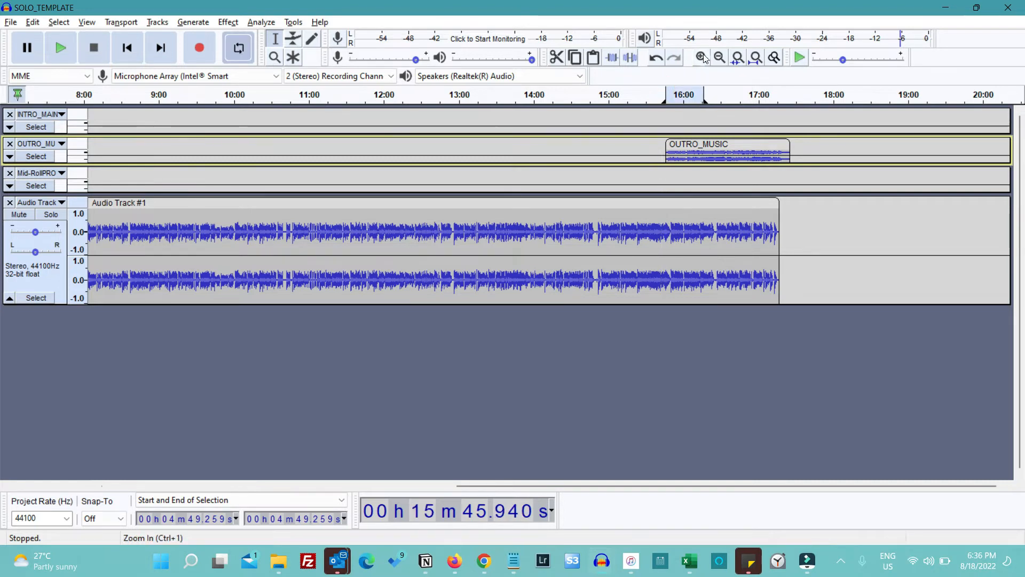
key("space")
key("space")
scroll(522, 224, "right", 2)
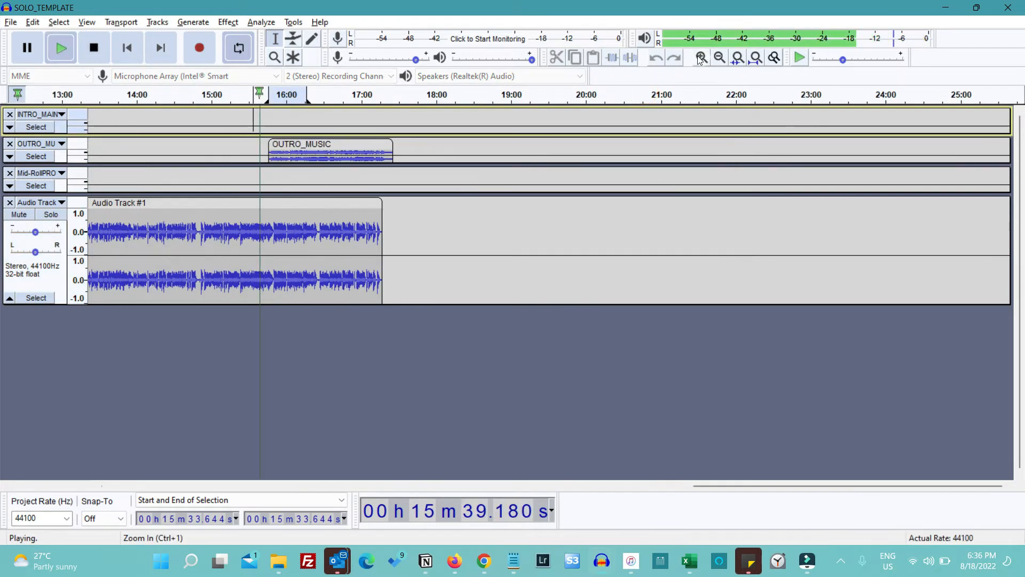
key("space")
left_click(701, 58)
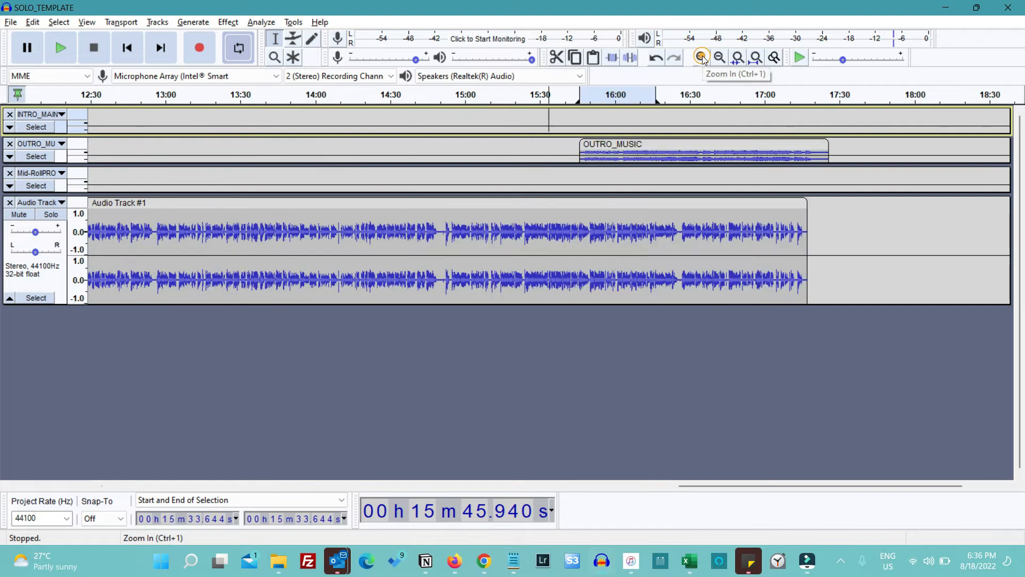
left_click(701, 58)
left_click(701, 57)
scroll(600, 309, "right", 2)
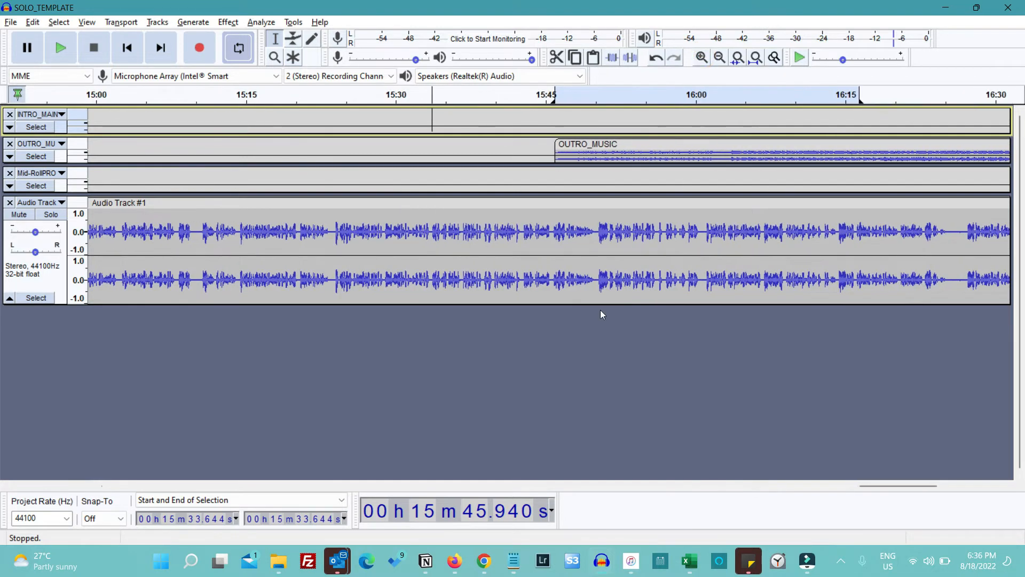
left_click(540, 96)
key("space")
key("space")
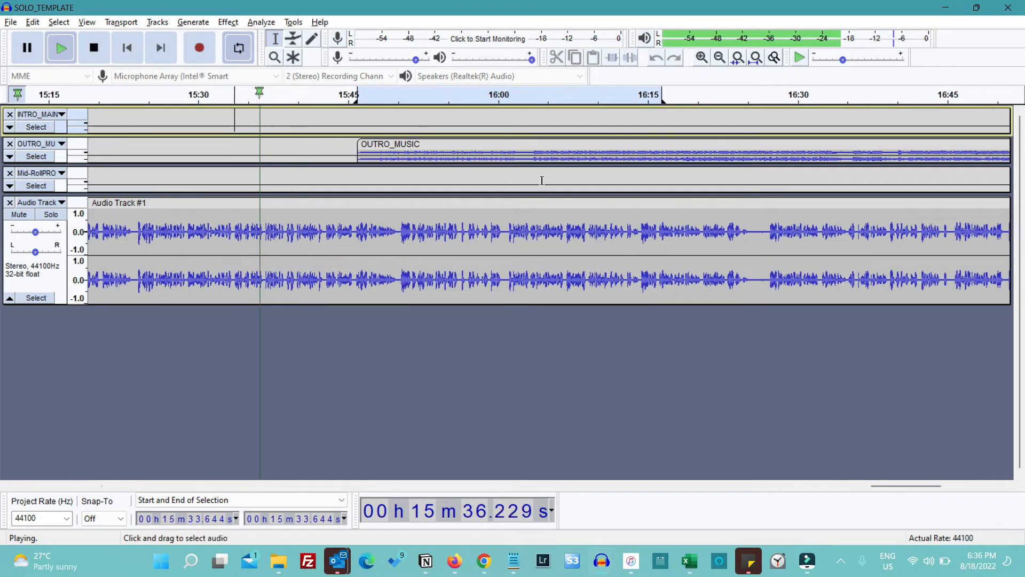
left_click(307, 95)
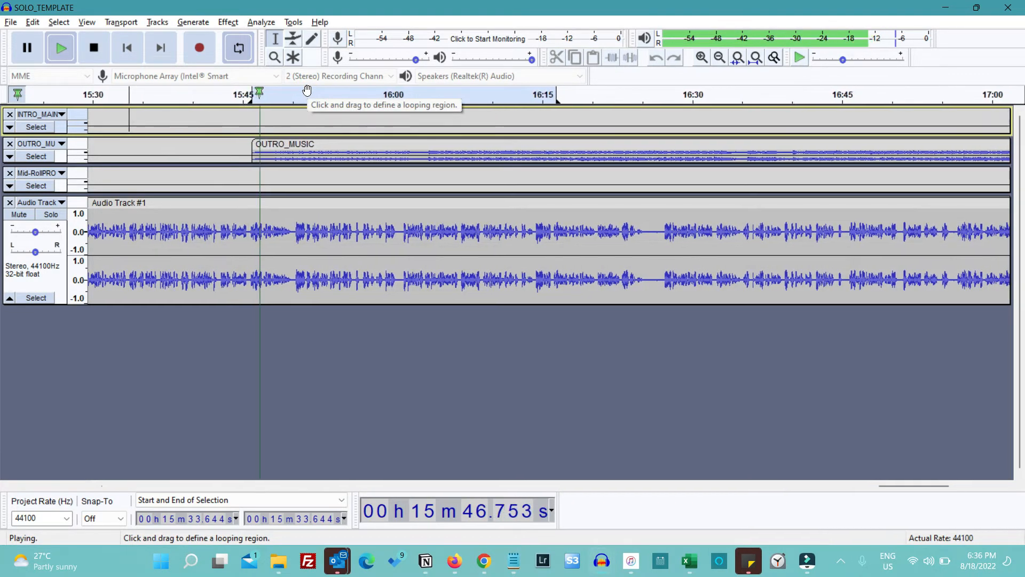
key("space")
key("ctrl+f")
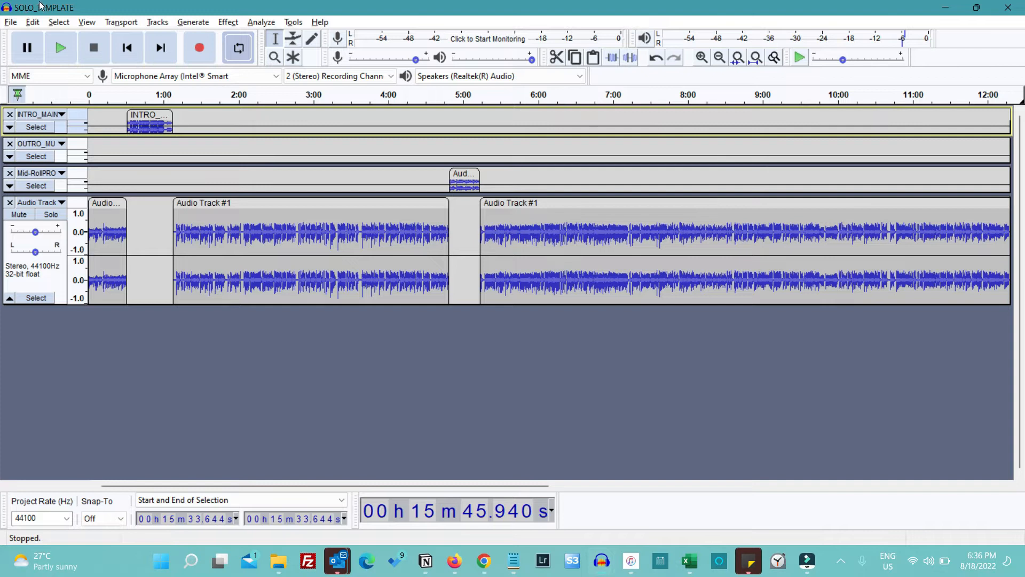
Save the project under the new name EP68 in the Episode-68 folder and close it
left_click(11, 22)
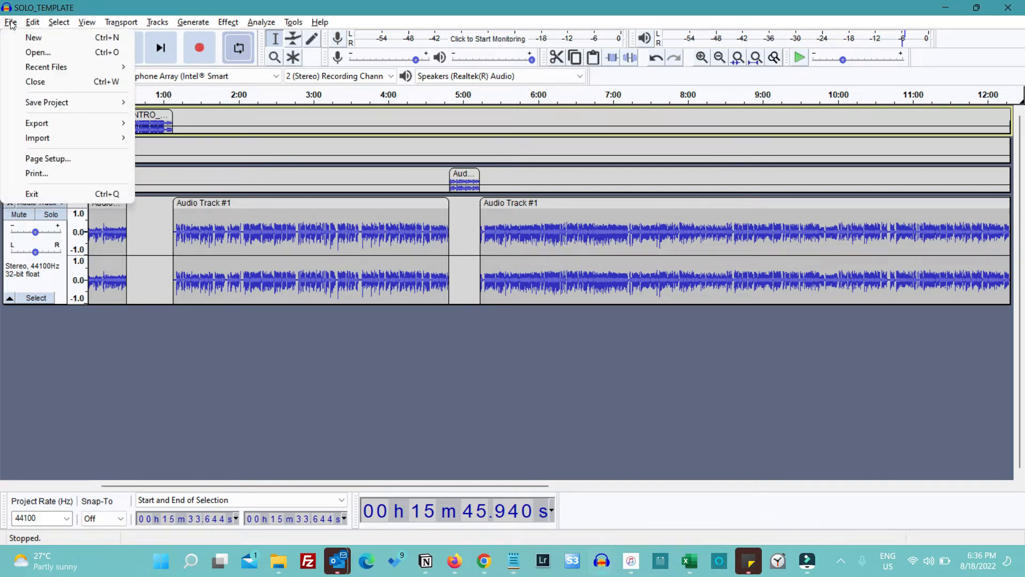
mouse_move(87, 104)
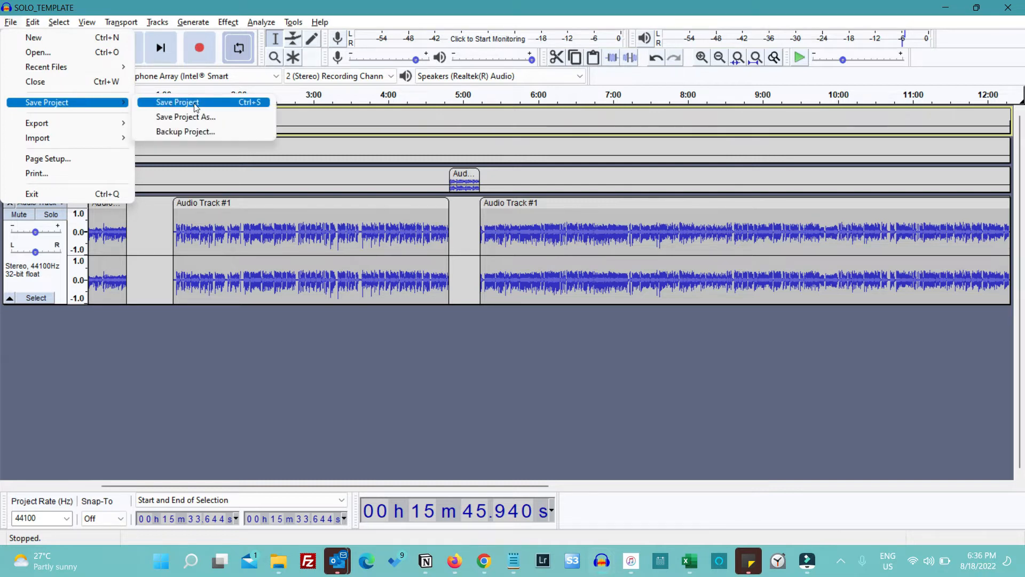
left_click(184, 116)
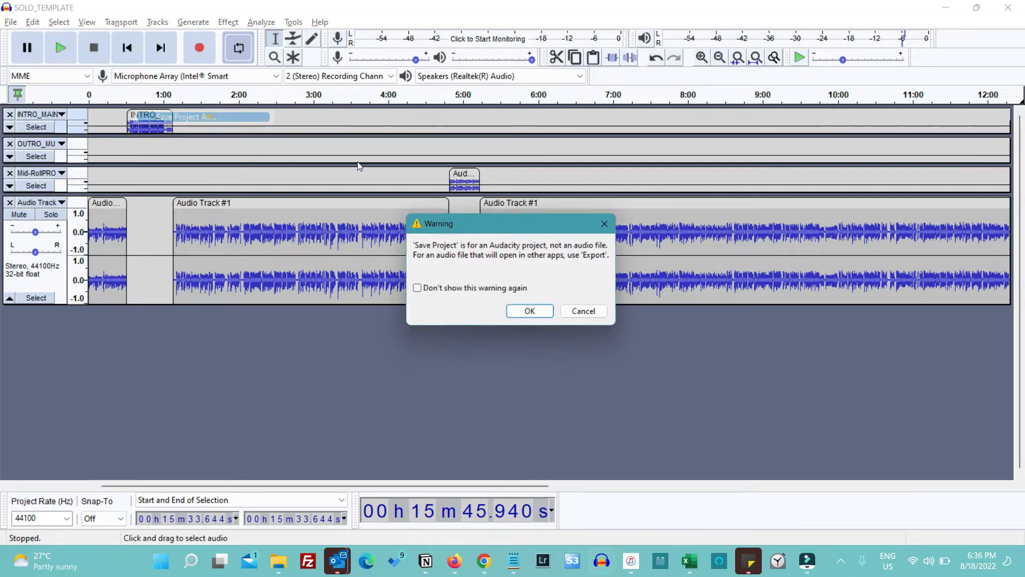
left_click(539, 315)
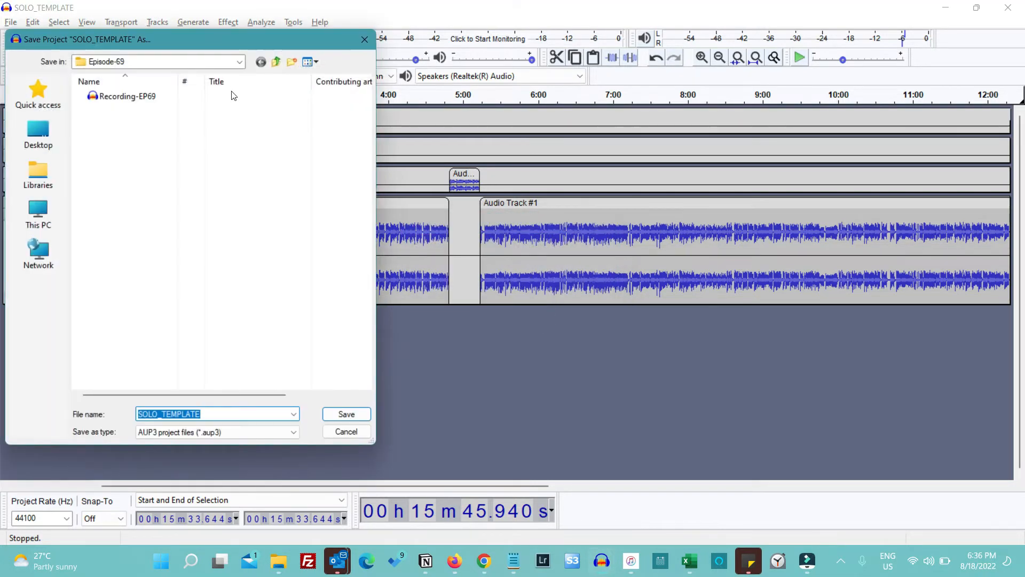
left_click(276, 61)
double_click(146, 146)
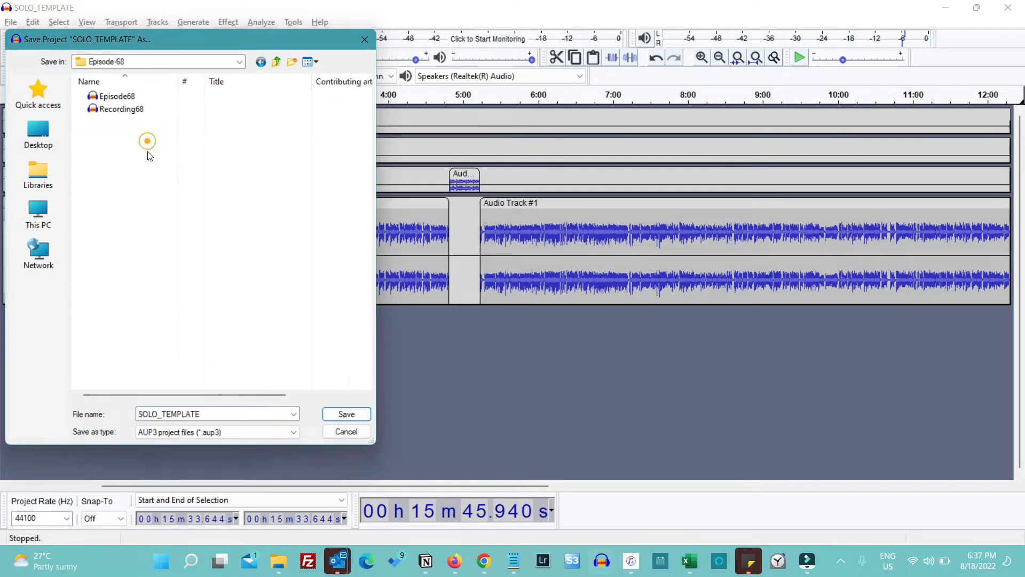
double_click(222, 414)
type("EP")
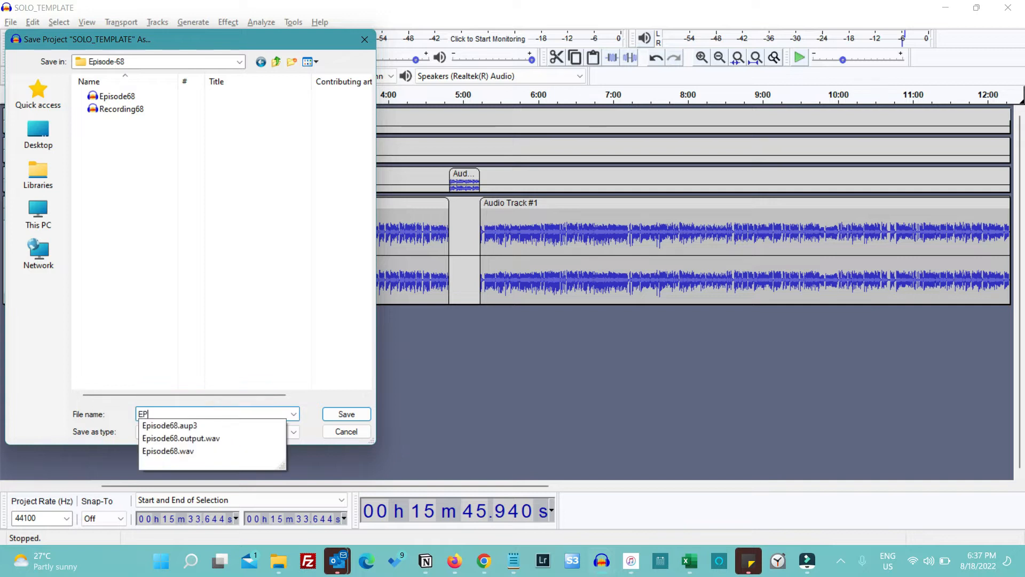
type("68")
key("Return")
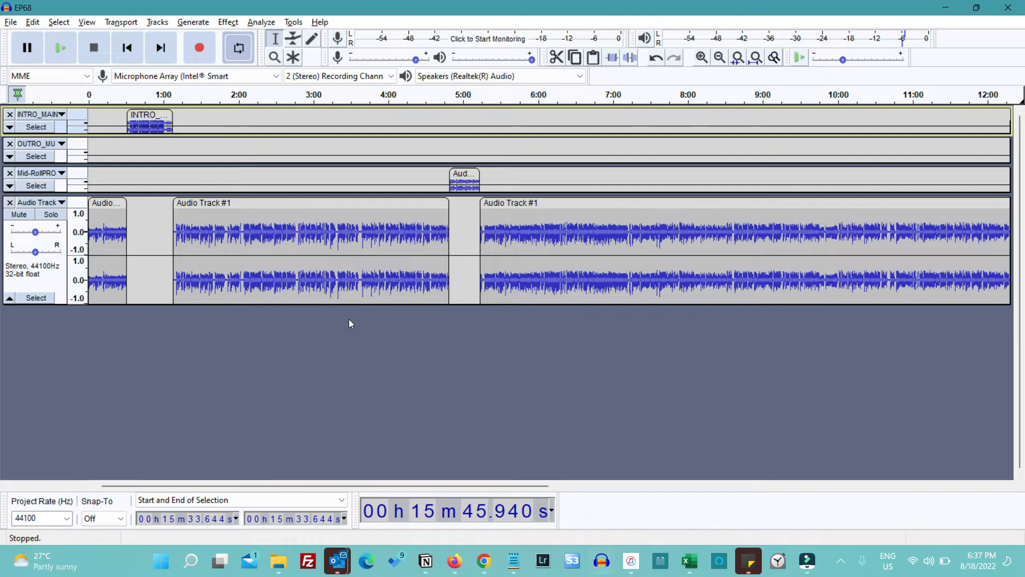
key("ctrl+w")
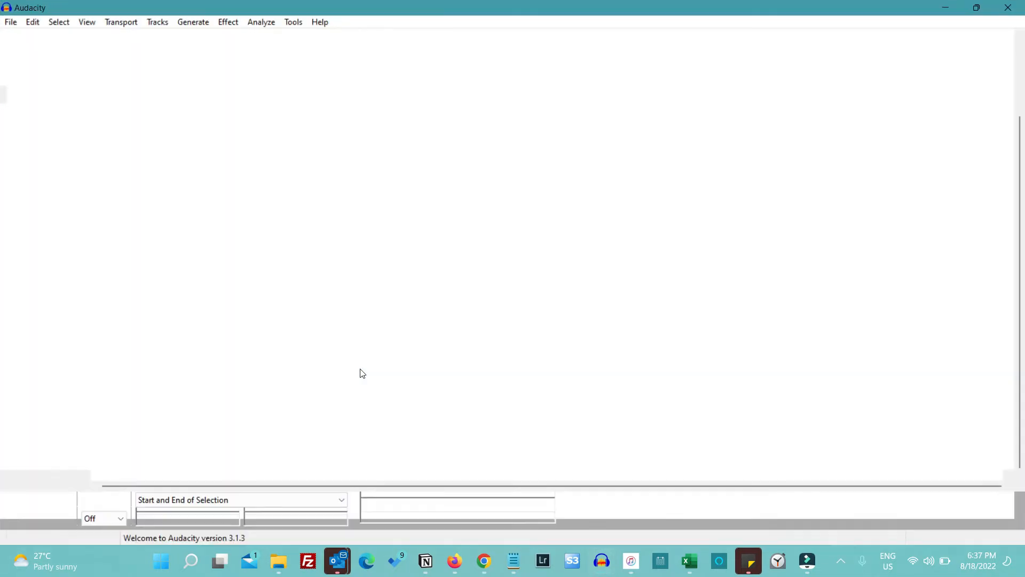
Import the OUTRO_MUSIC audio file from the Music folder into the empty project
left_click(11, 21)
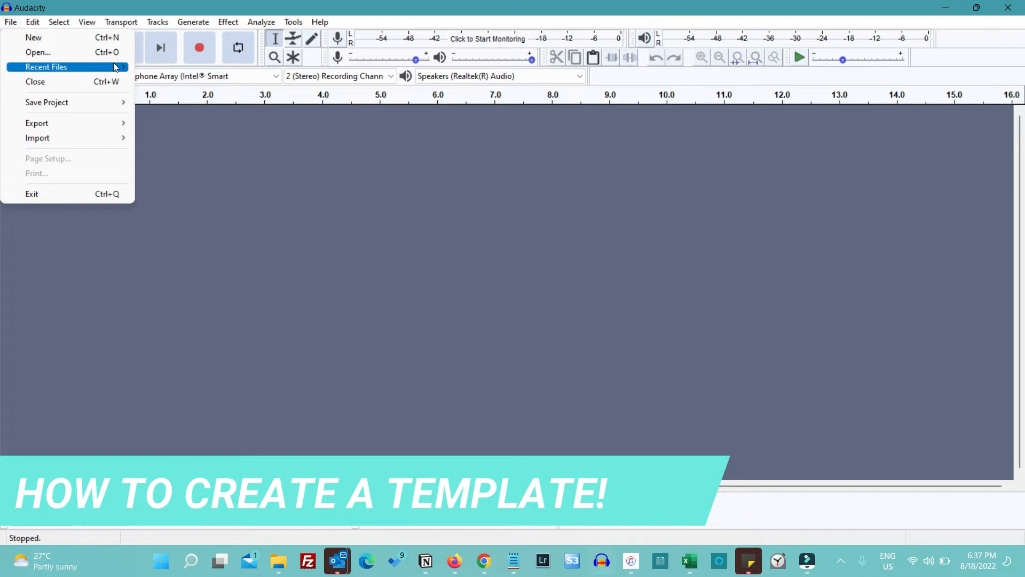
left_click(123, 134)
left_click(194, 135)
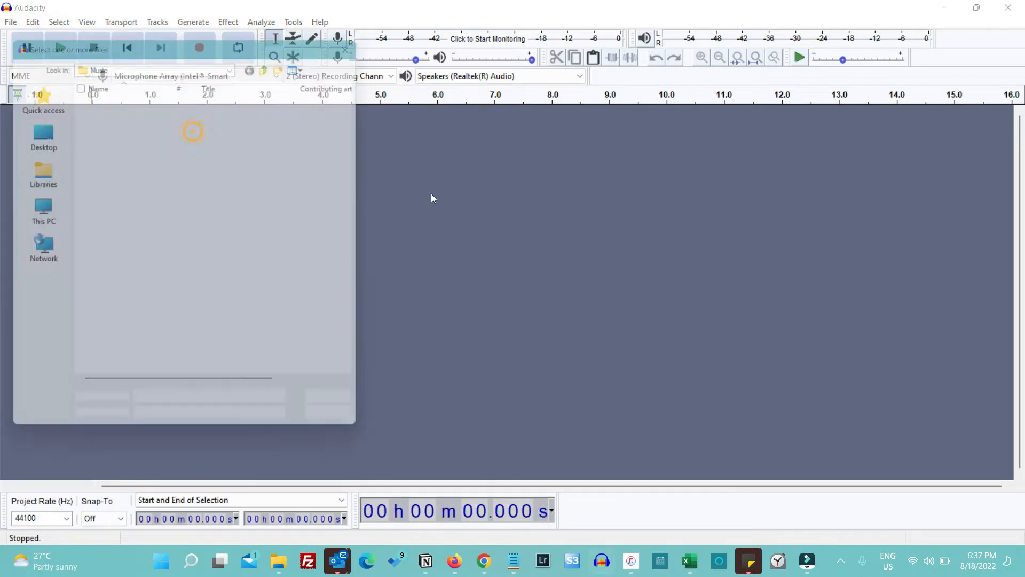
double_click(133, 97)
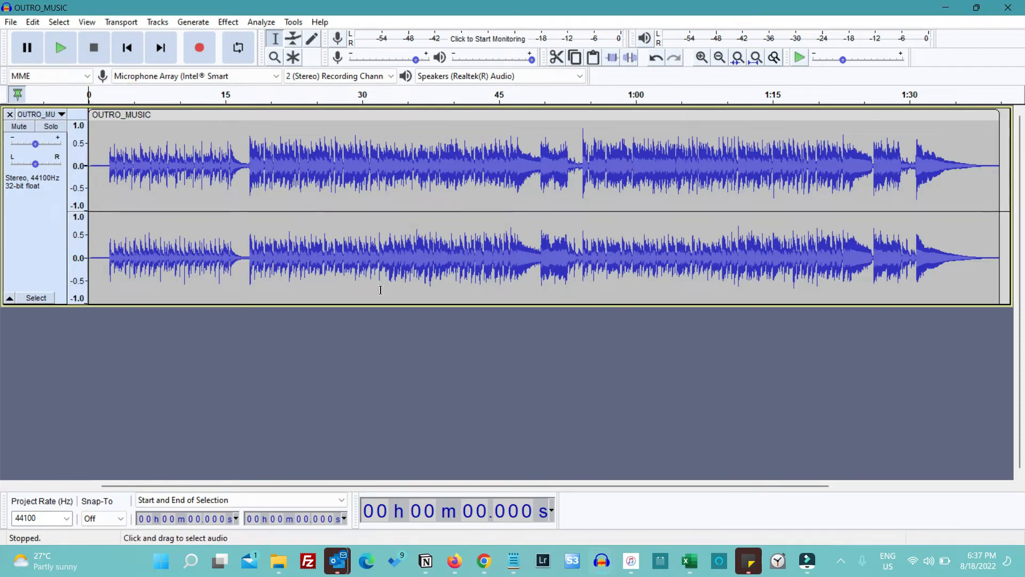
Import the INTRO_MAIN audio file from The Podcasting University's Intro folder as a second track
left_click(11, 22)
left_click(62, 138)
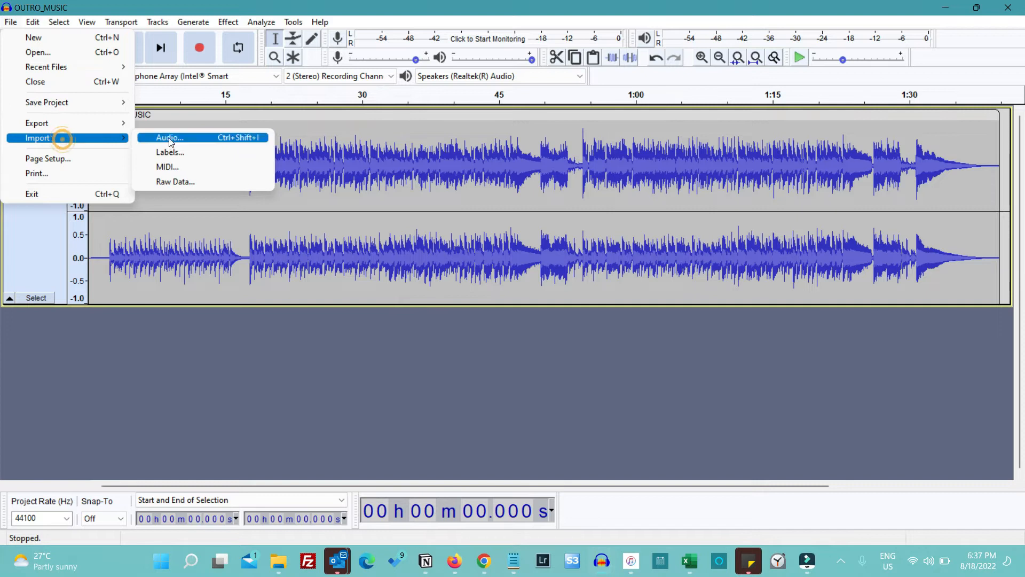
left_click(168, 138)
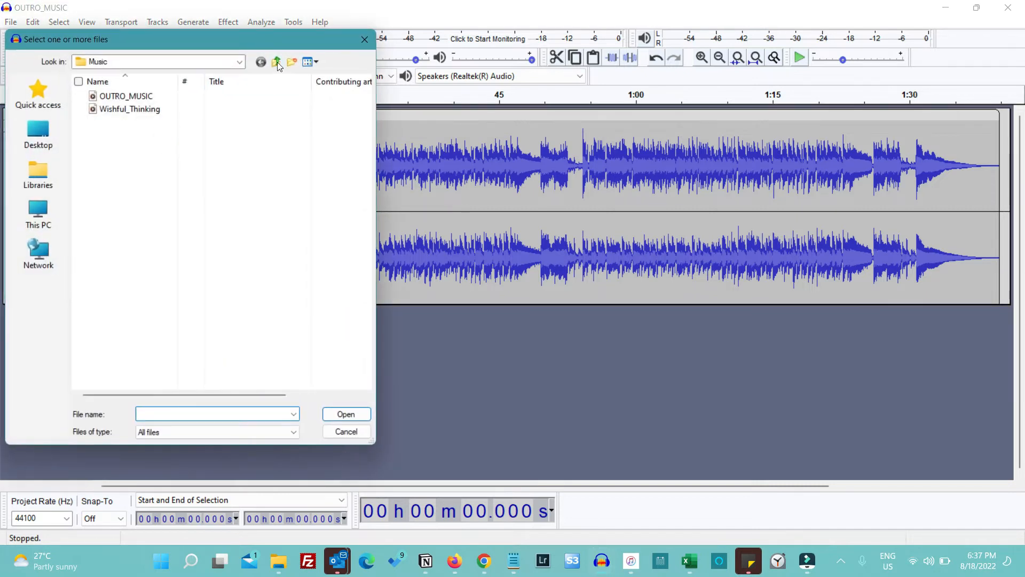
left_click(277, 61)
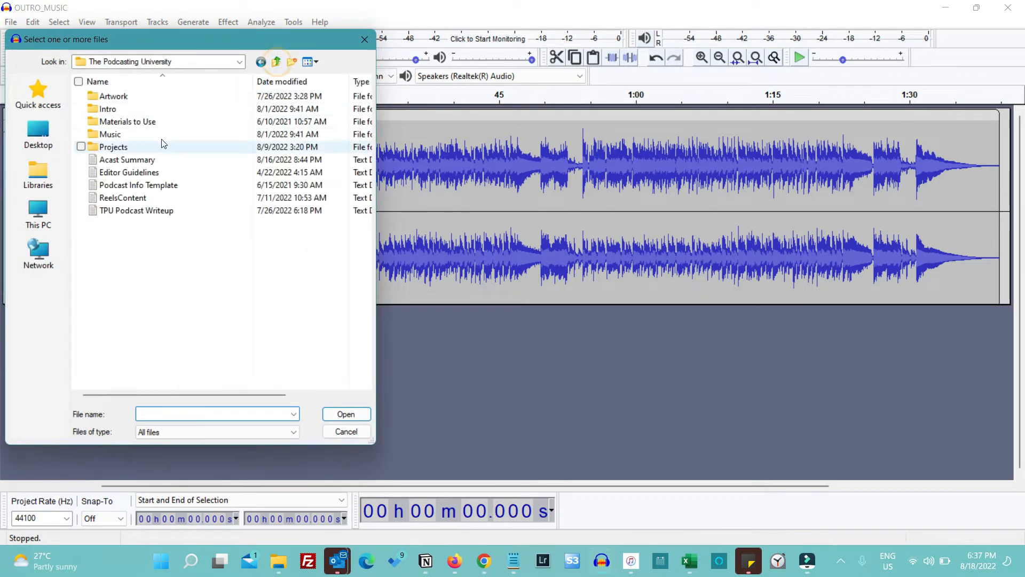
double_click(130, 108)
double_click(123, 122)
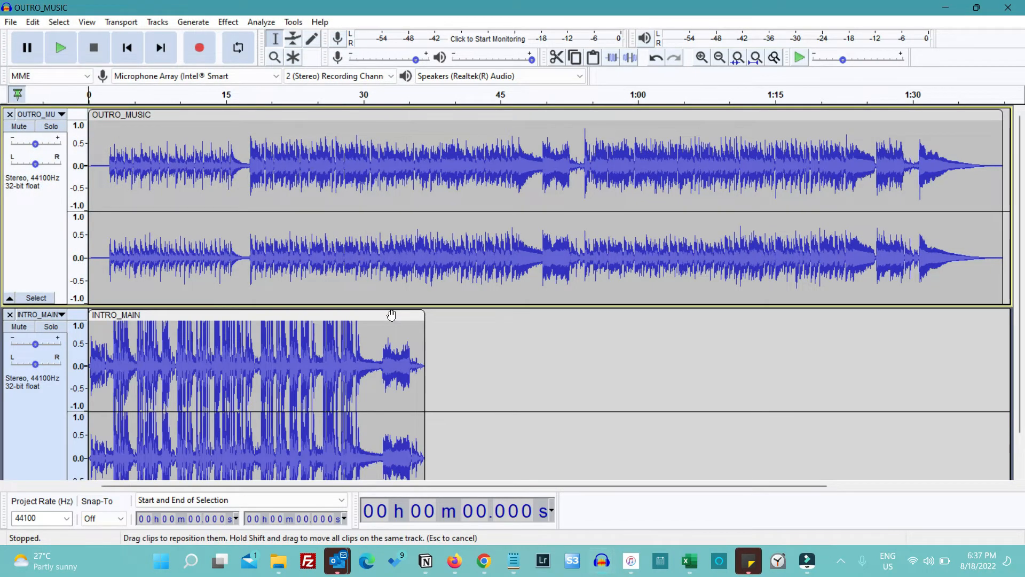
Reduce the heights of the INTRO_MAIN and OUTRO_MUSIC tracks so both fit in the project view
scroll(257, 368, "down", 2)
scroll(263, 358, "up", 2)
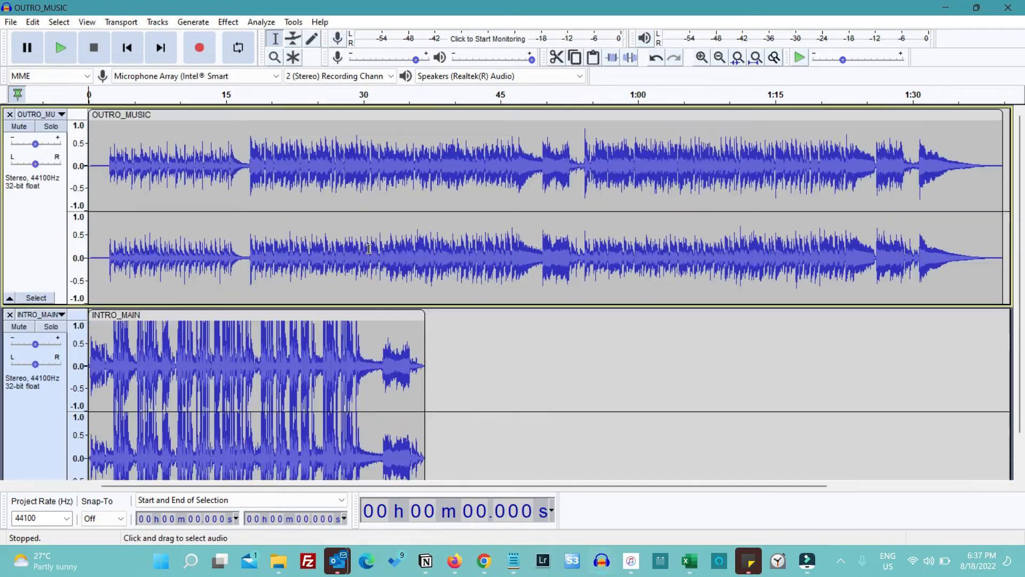
scroll(368, 249, "down", 2)
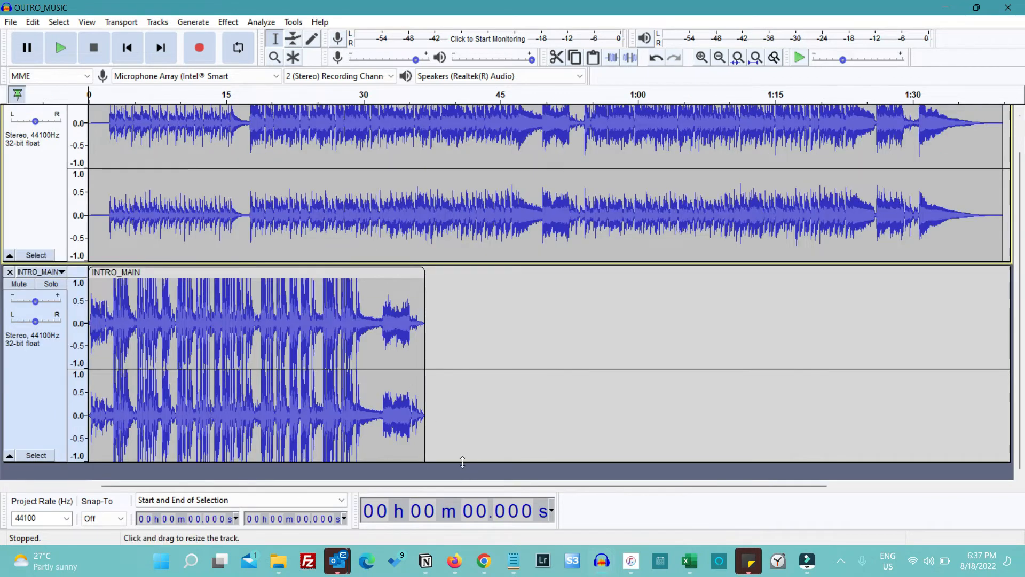
left_click_drag(457, 462, 459, 373)
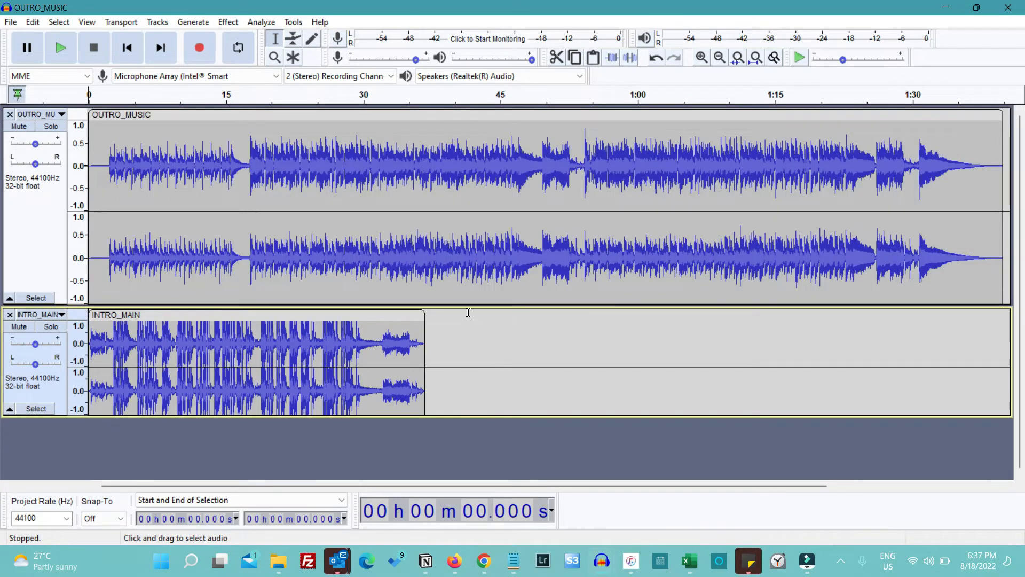
left_click_drag(469, 307, 469, 220)
Move the INTRO_MAIN clip to about 1:00 and the OUTRO_MUSIC clip to about 10:00, with the project fitted to the width
left_click_drag(165, 237, 715, 254)
scroll(716, 255, "right", 8)
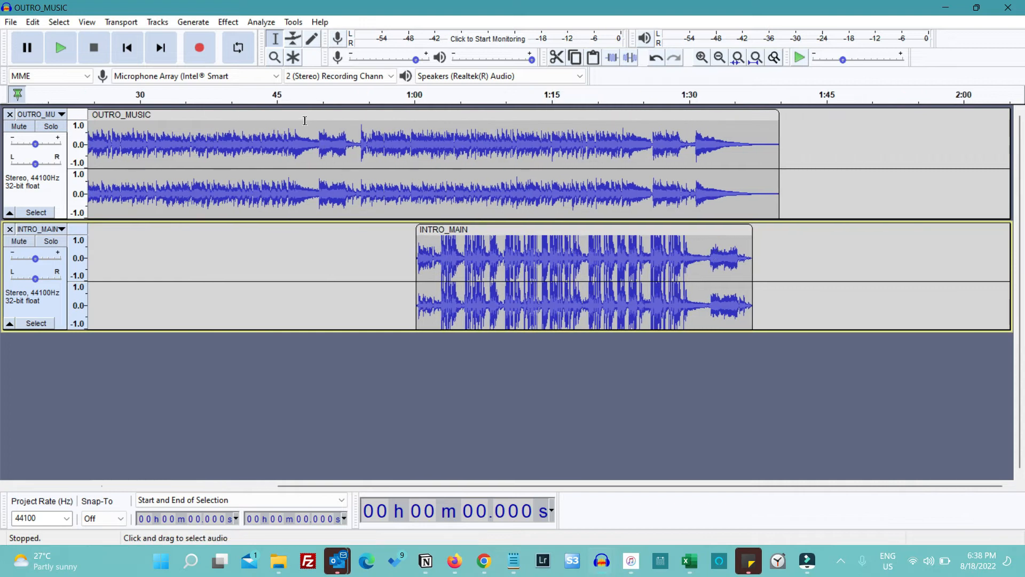
left_click_drag(300, 113, 855, 123)
scroll(854, 123, "right", 10)
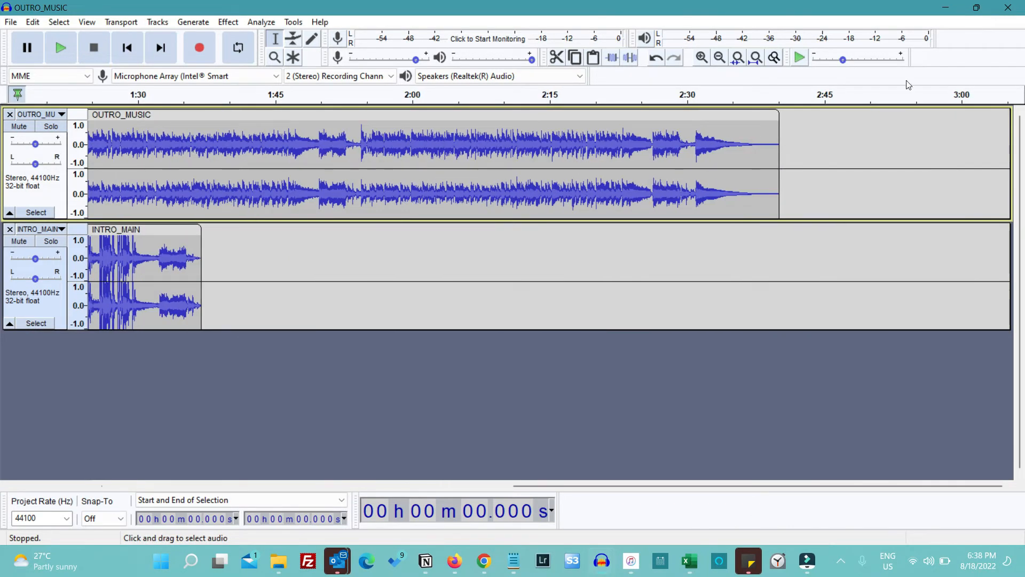
left_click(755, 58)
scroll(675, 139, "right", 3)
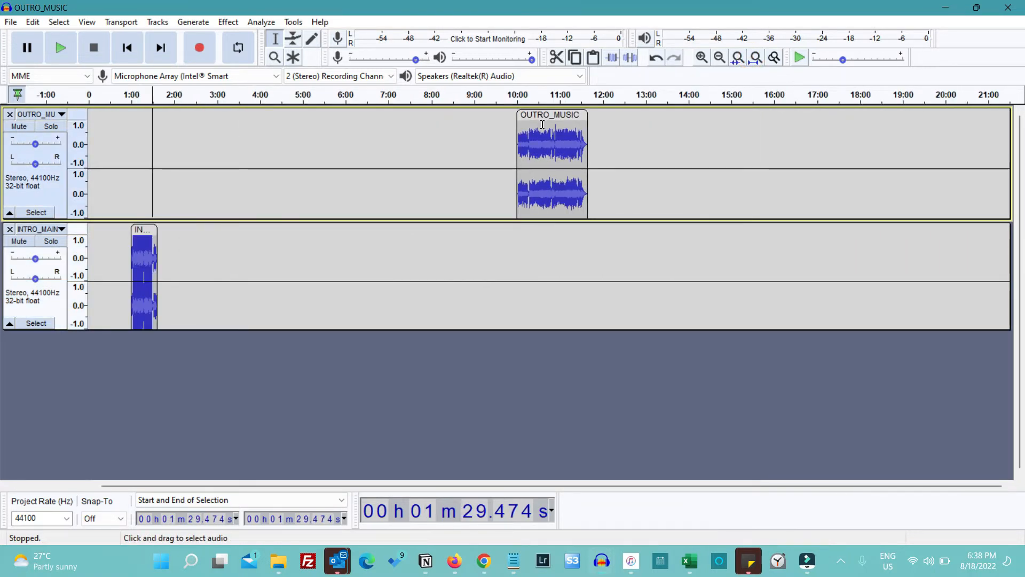
left_click(14, 23)
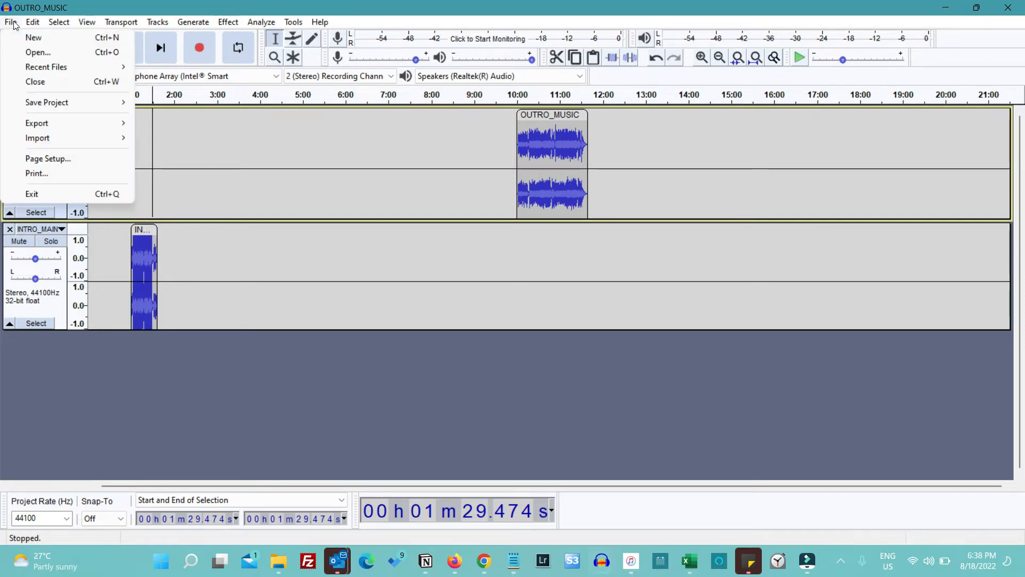
mouse_move(68, 104)
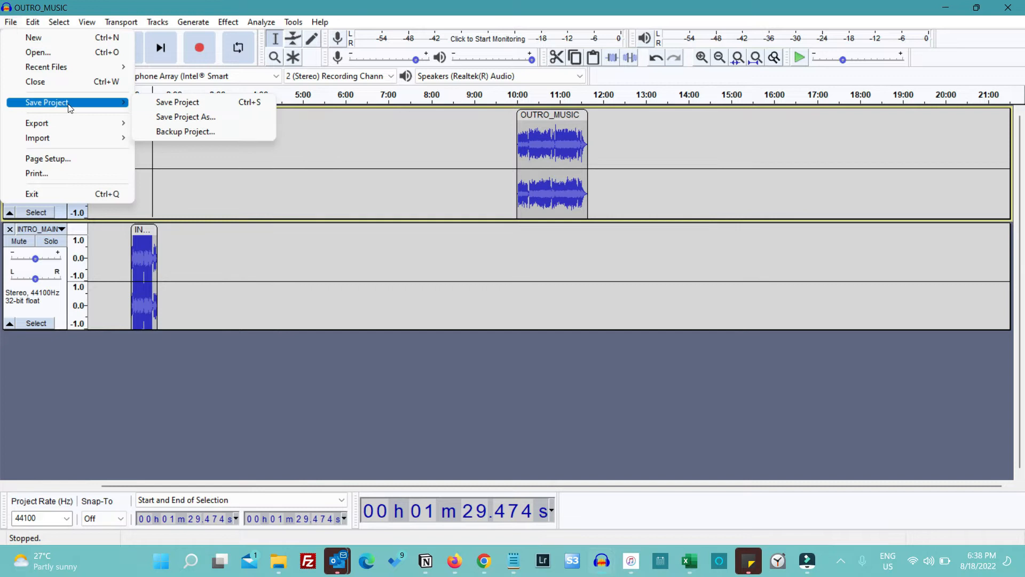
left_click(206, 116)
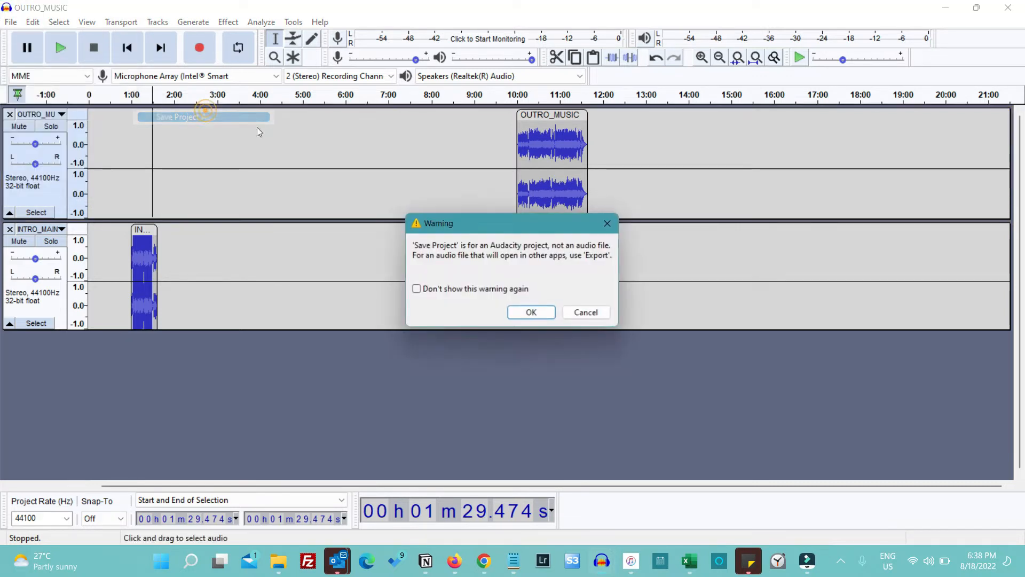
left_click(532, 314)
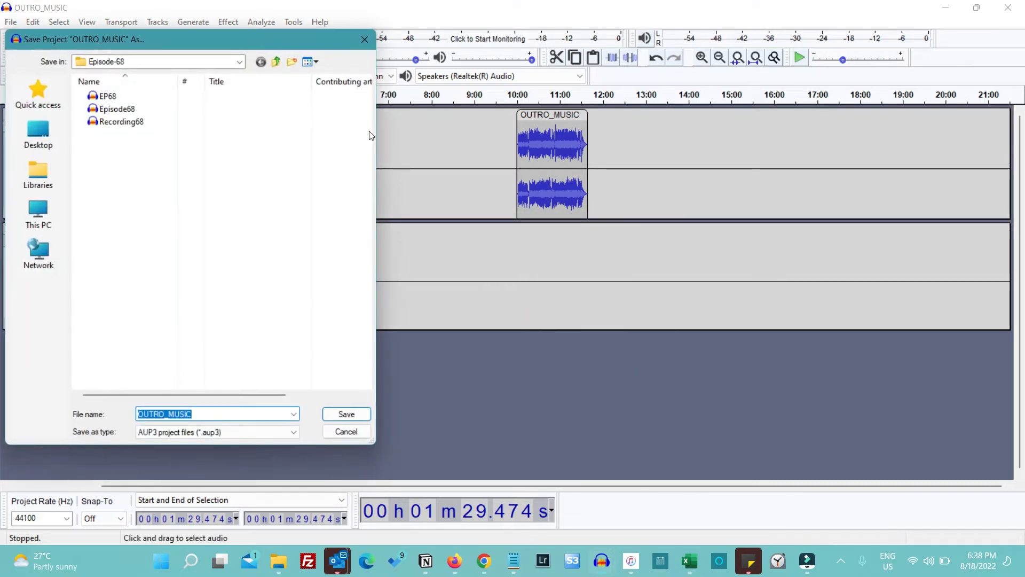
left_click(366, 38)
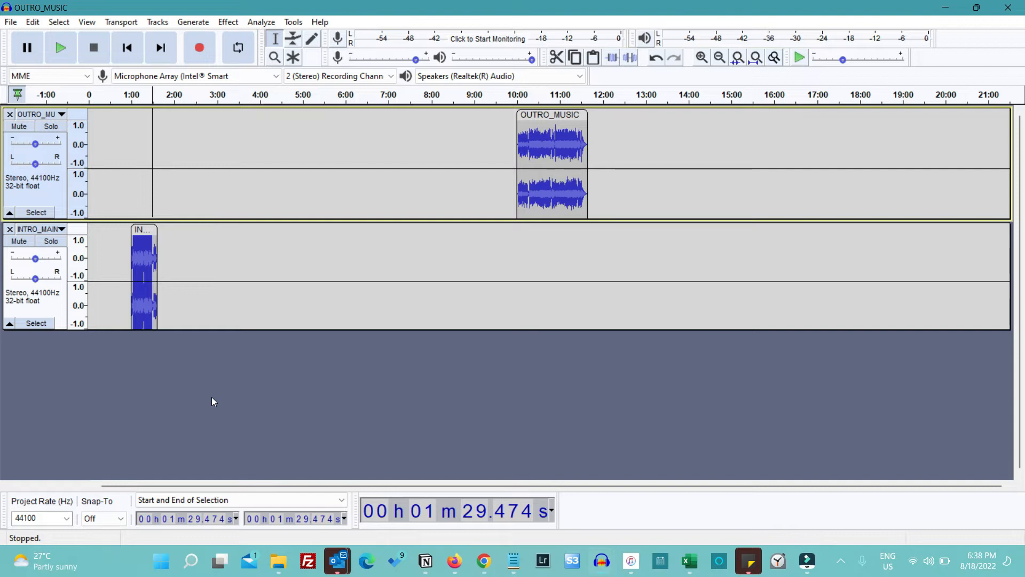
Add a new label track below the INTRO_MAIN track
left_click(513, 128)
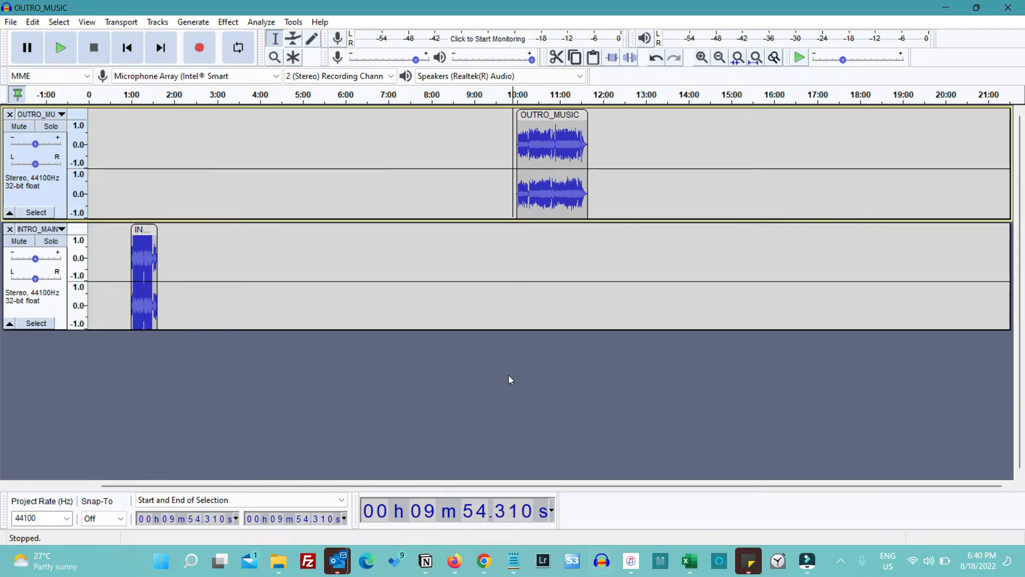
left_click(155, 417)
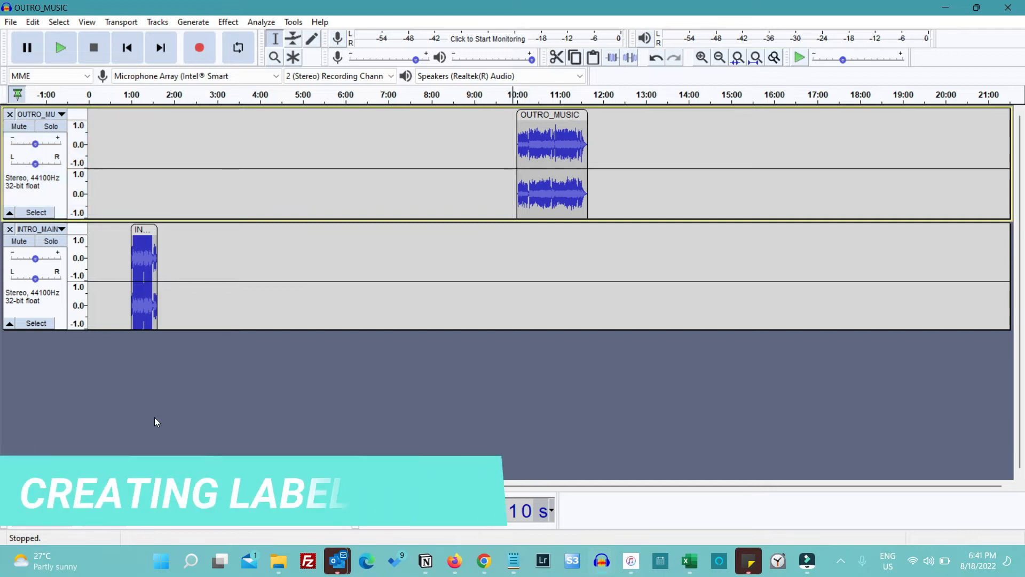
left_click(154, 21)
mouse_move(183, 42)
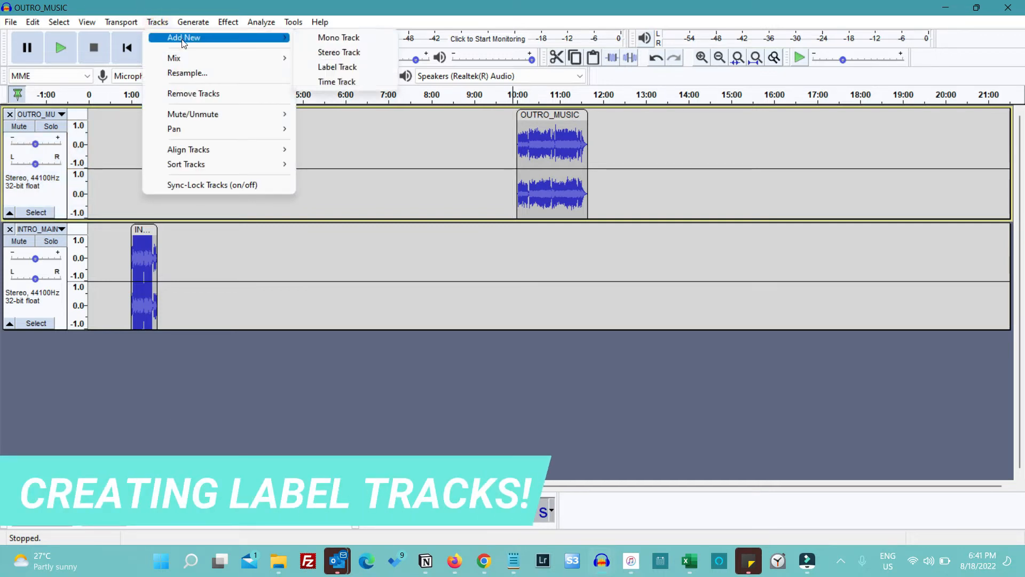
left_click(370, 74)
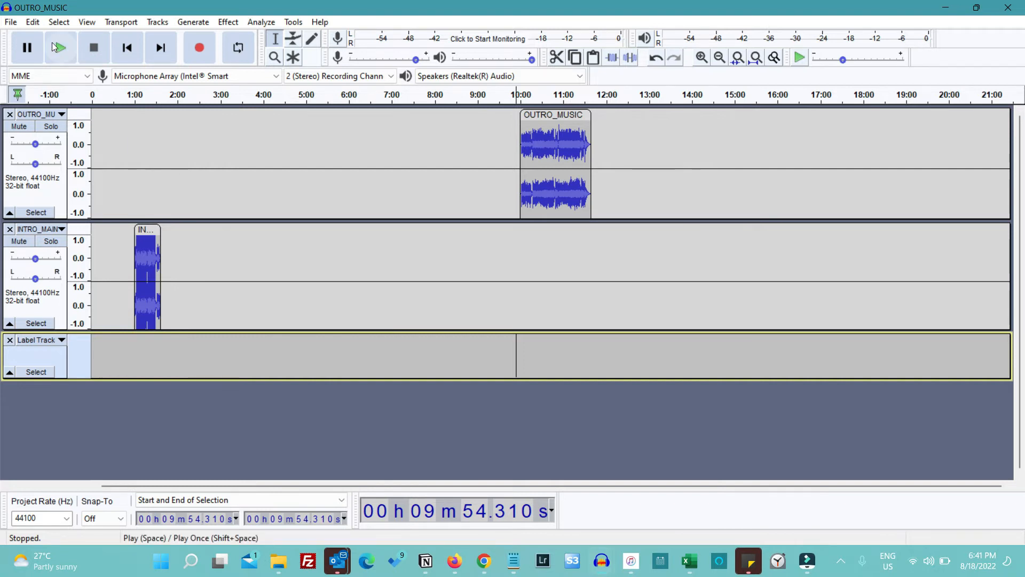
Find the Label Track command in the keyboard preferences by searching for "label" and assign Ctrl+5 to it
left_click(33, 23)
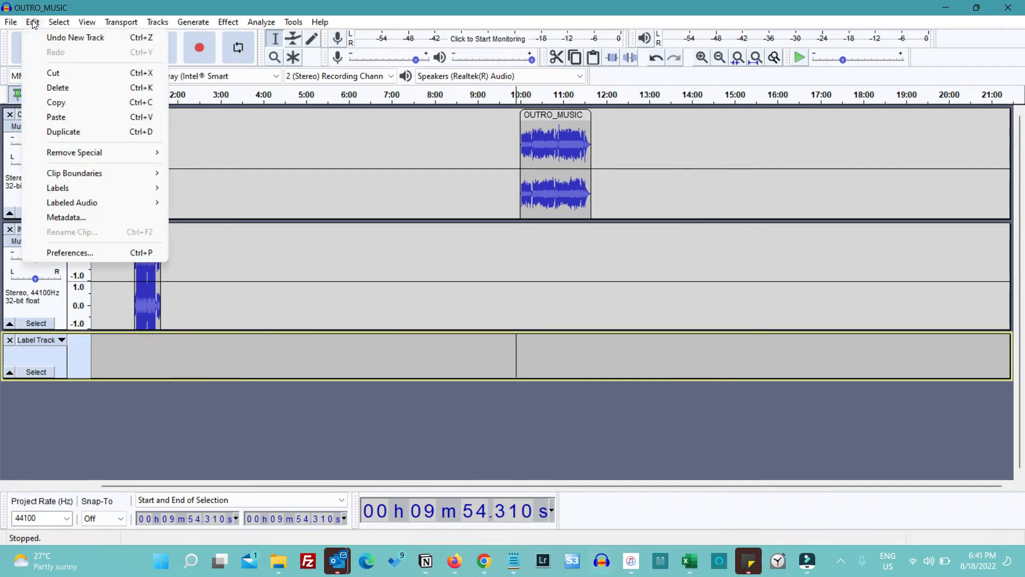
left_click(100, 255)
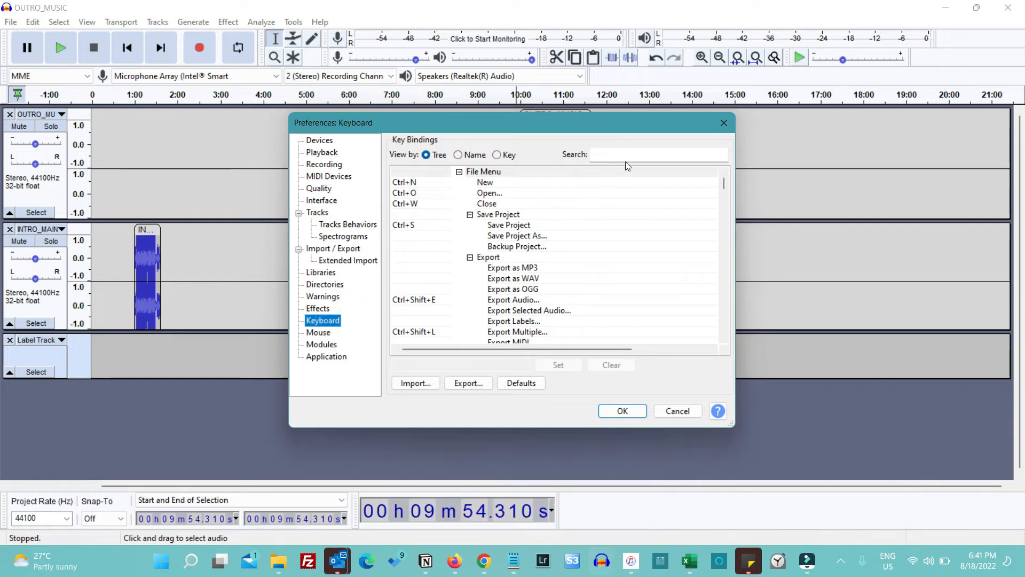
left_click(627, 155)
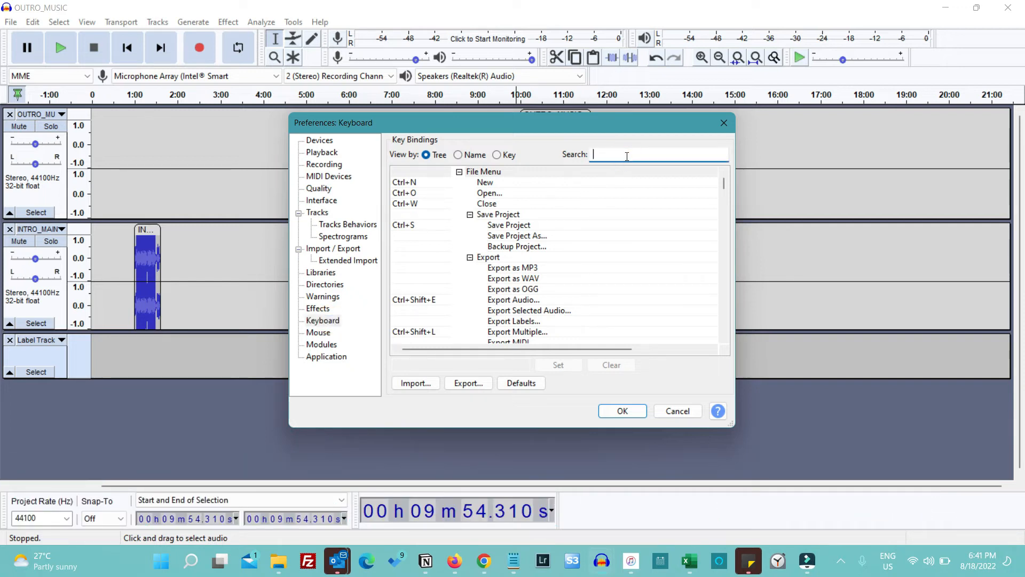
type("label")
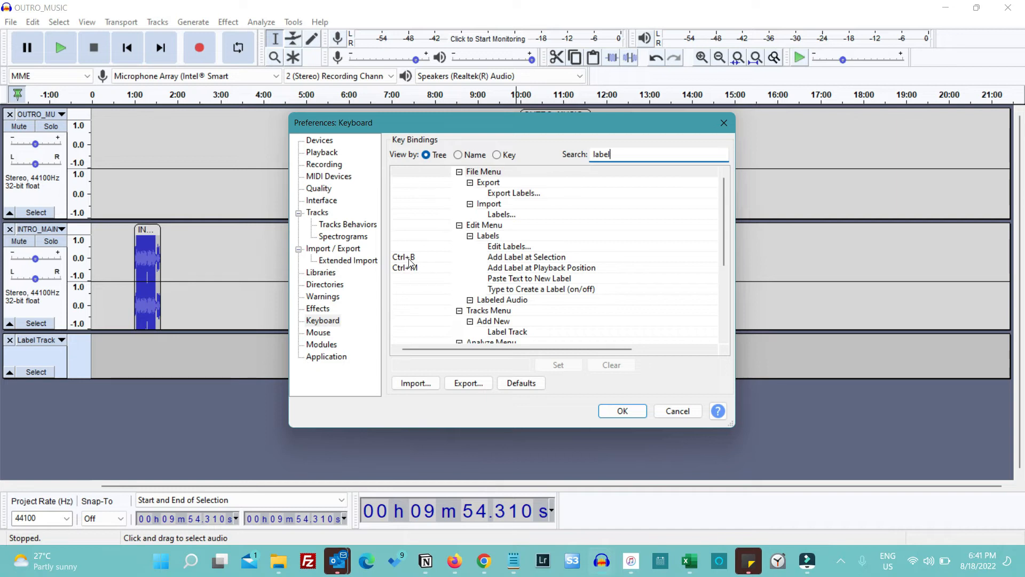
left_click(503, 330)
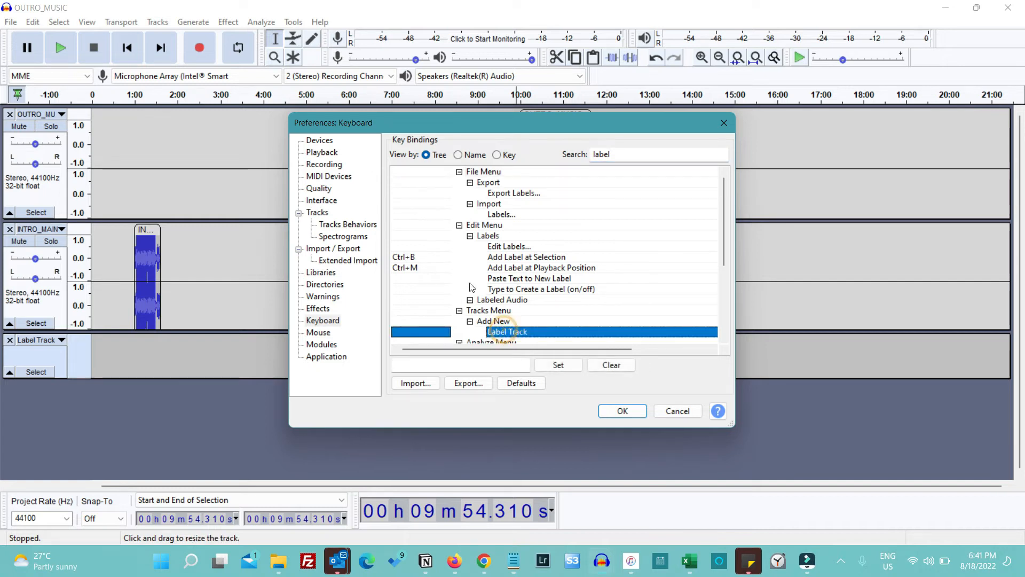
left_click(414, 328)
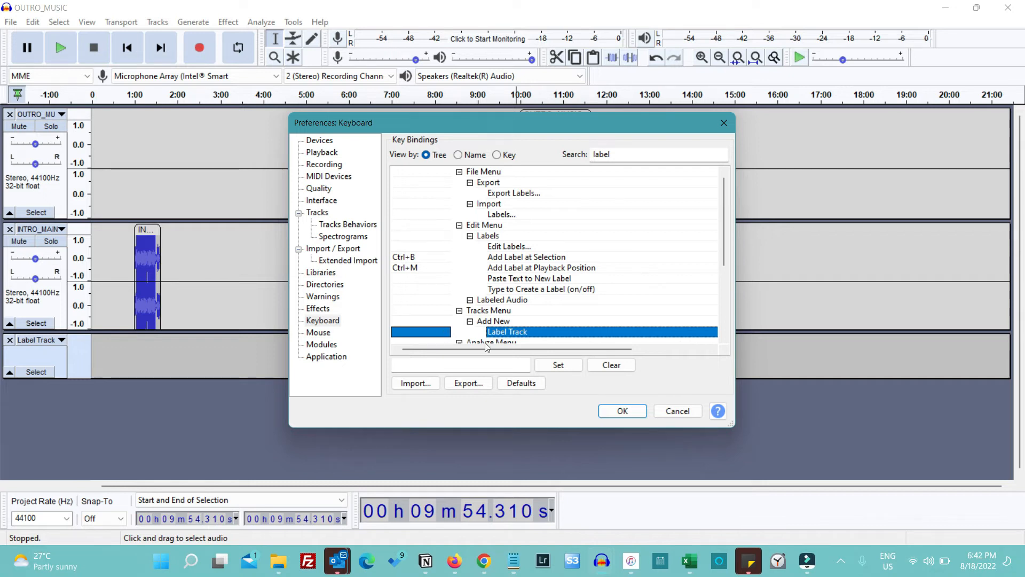
left_click(489, 364)
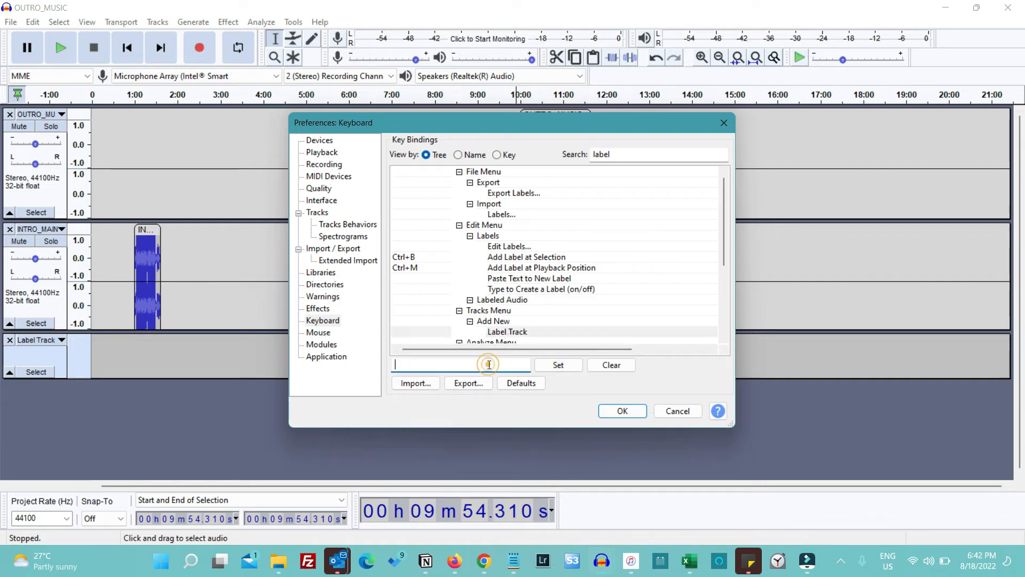
key("ctrl+5")
left_click(563, 367)
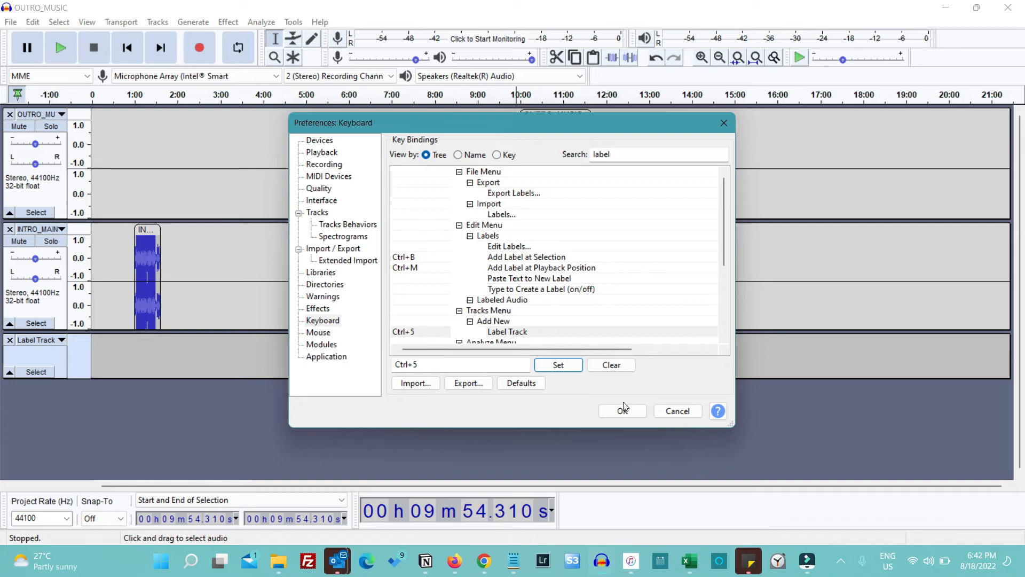
Clear the key binding of the Label Track command and remove the empty label track from the project
left_click(611, 365)
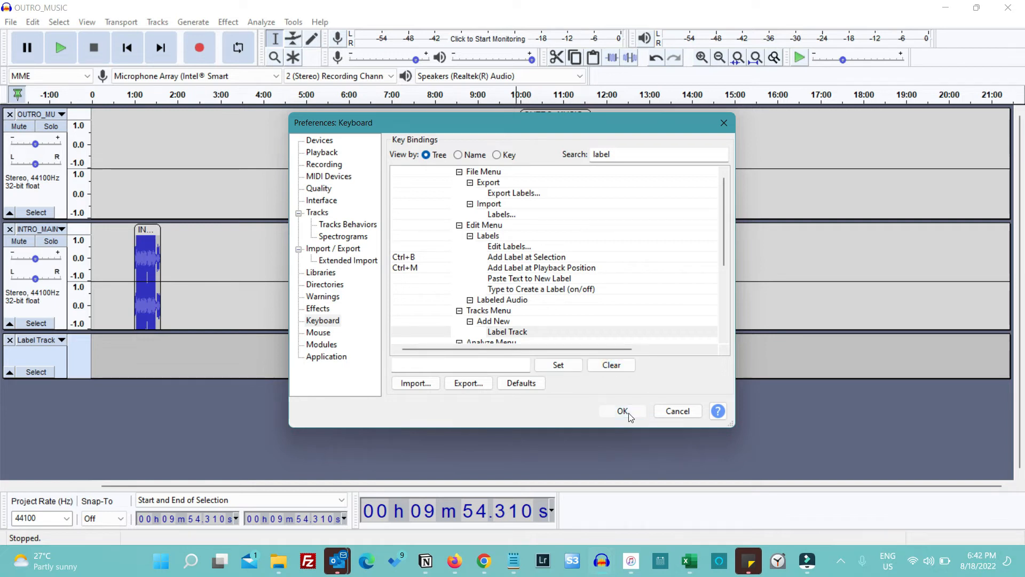
left_click(629, 413)
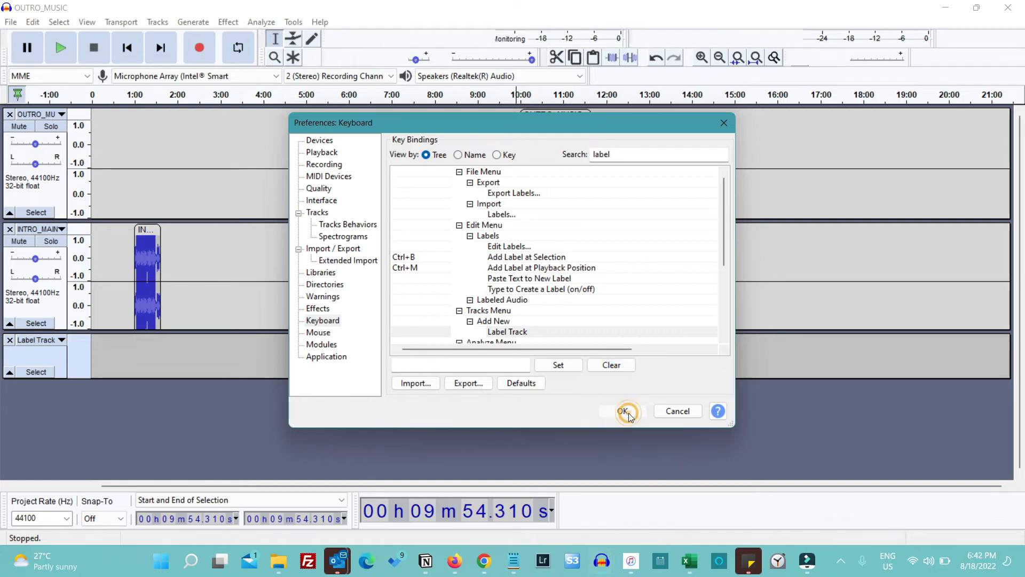
left_click(690, 413)
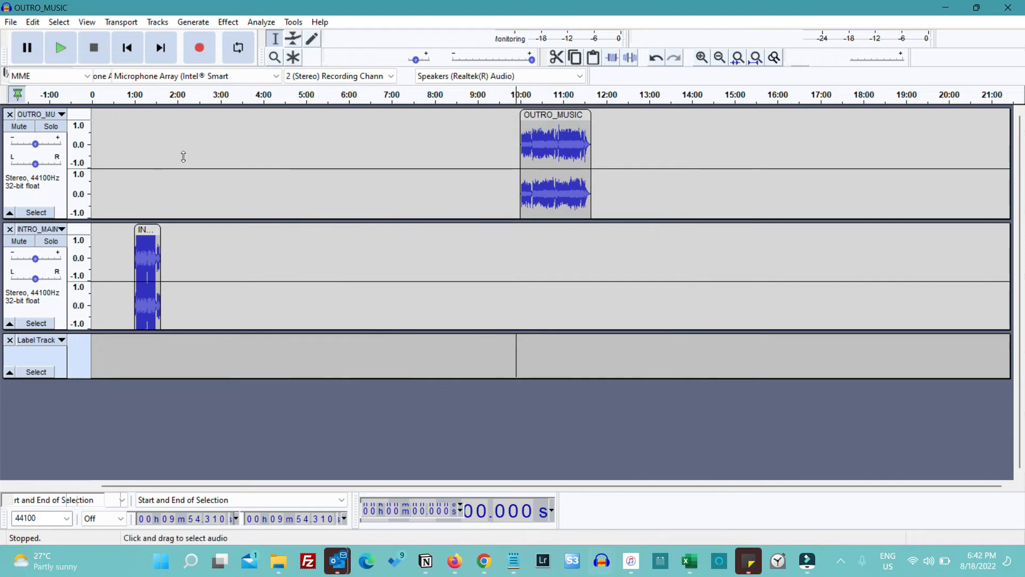
left_click(9, 339)
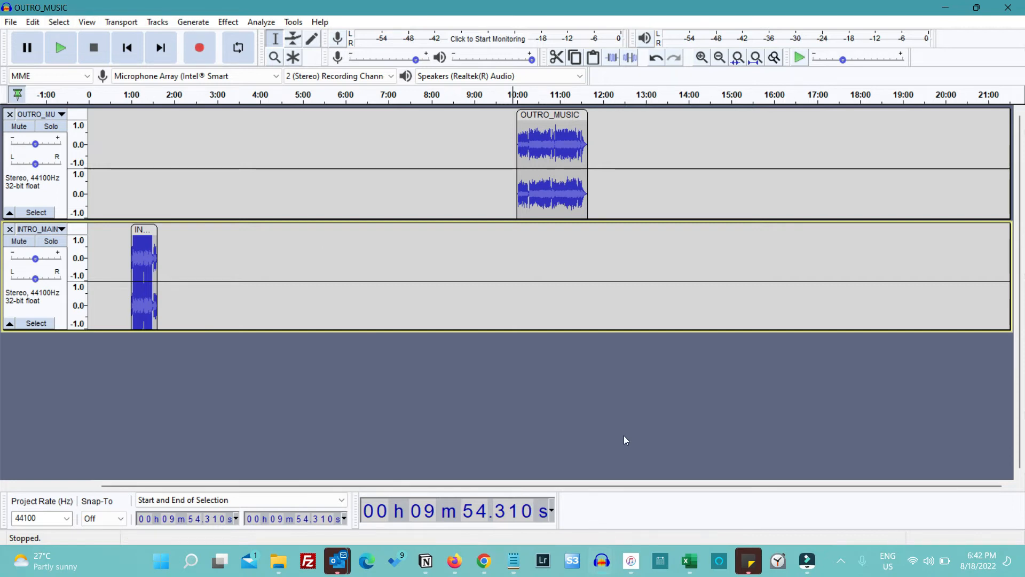
Switch to the open EP68 project window
key("alt+Tab")
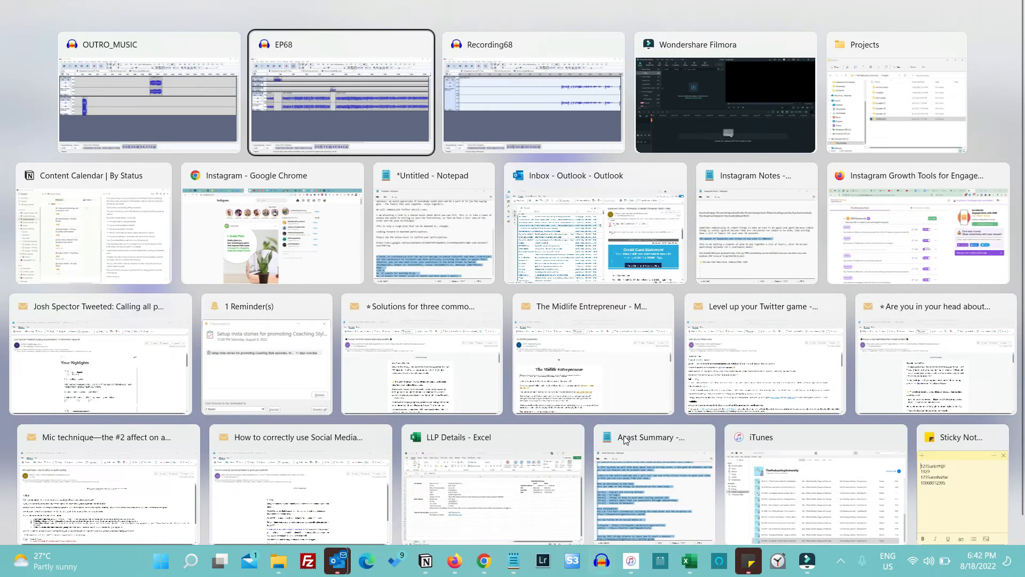
key("alt+Tab")
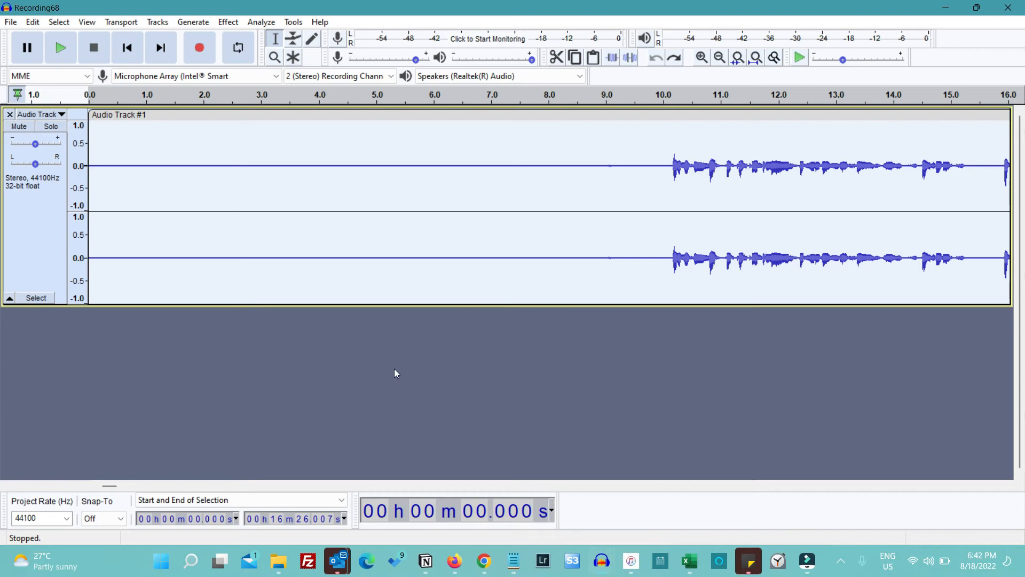
key("alt+Tab")
key("alt+Tab")
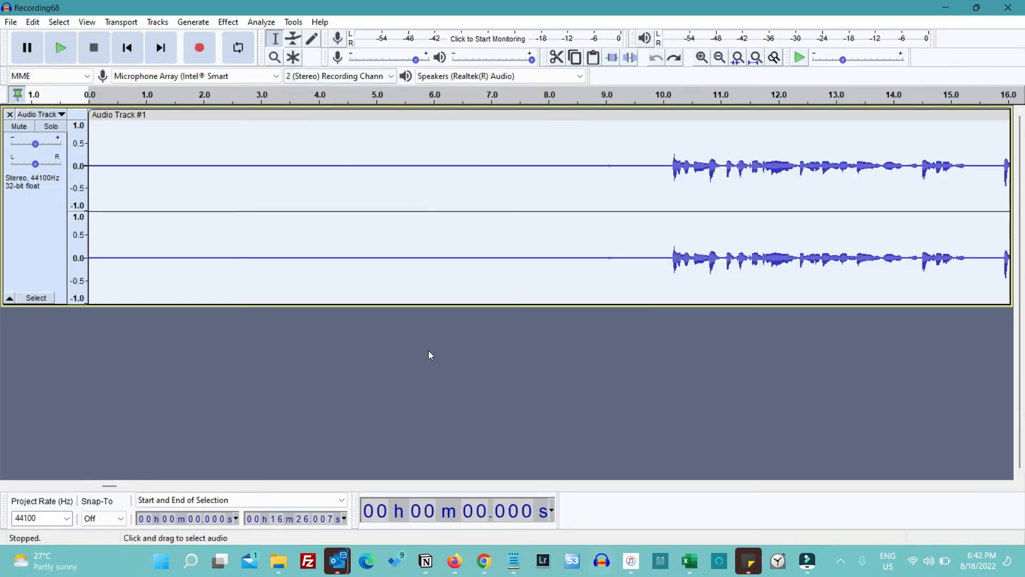
key("alt+Tab")
key("Tab")
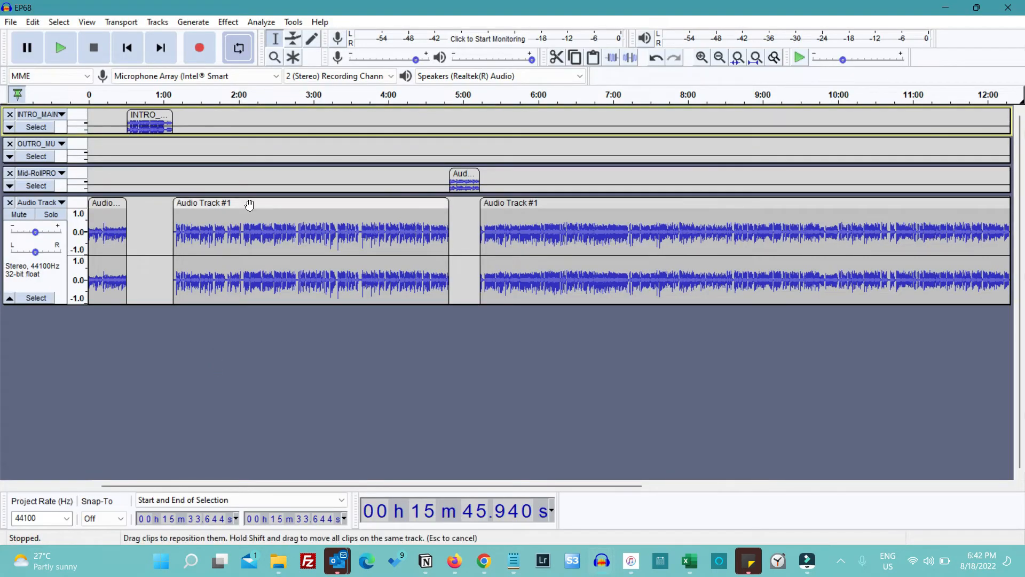
Play the episode from about 1:05 and from about 2:19, and place the cursor at about 2:20 in the voice track
left_click(170, 95)
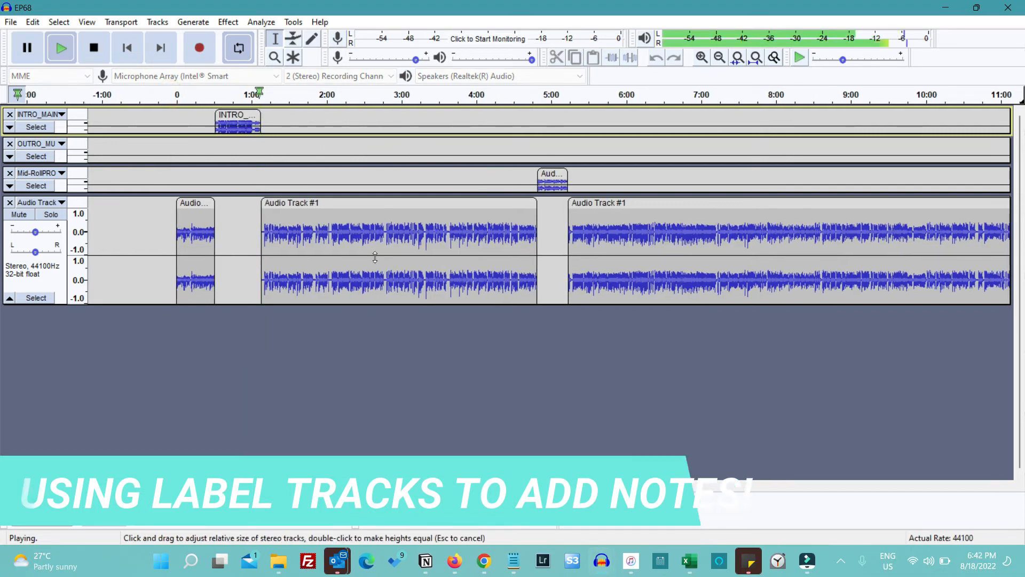
left_click(344, 99)
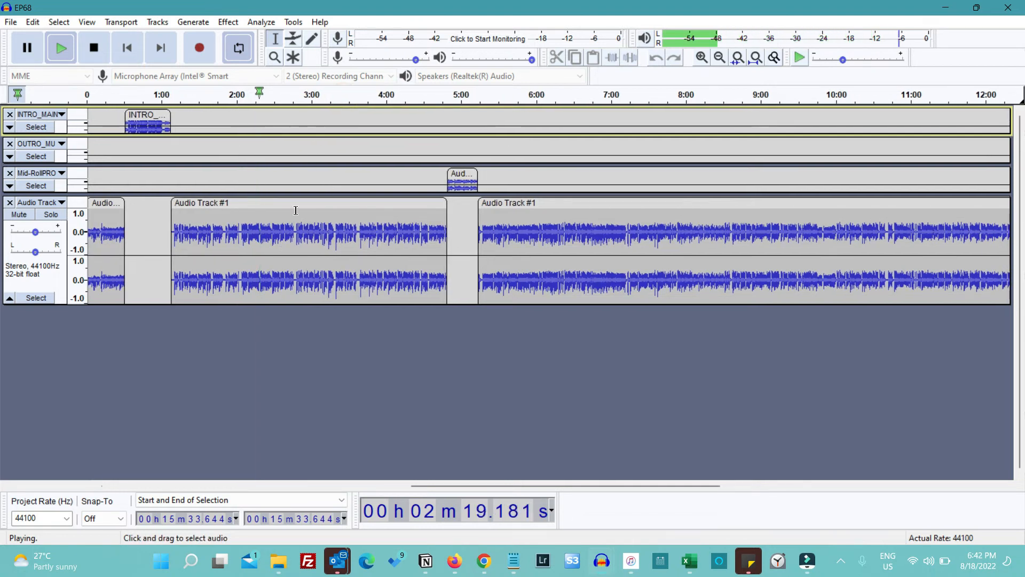
key("space")
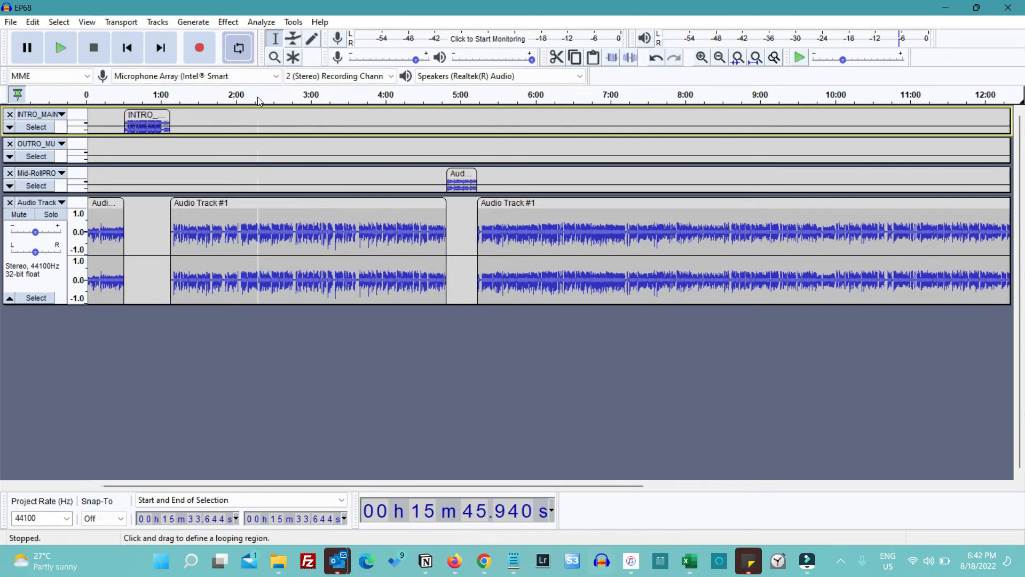
left_click(260, 231)
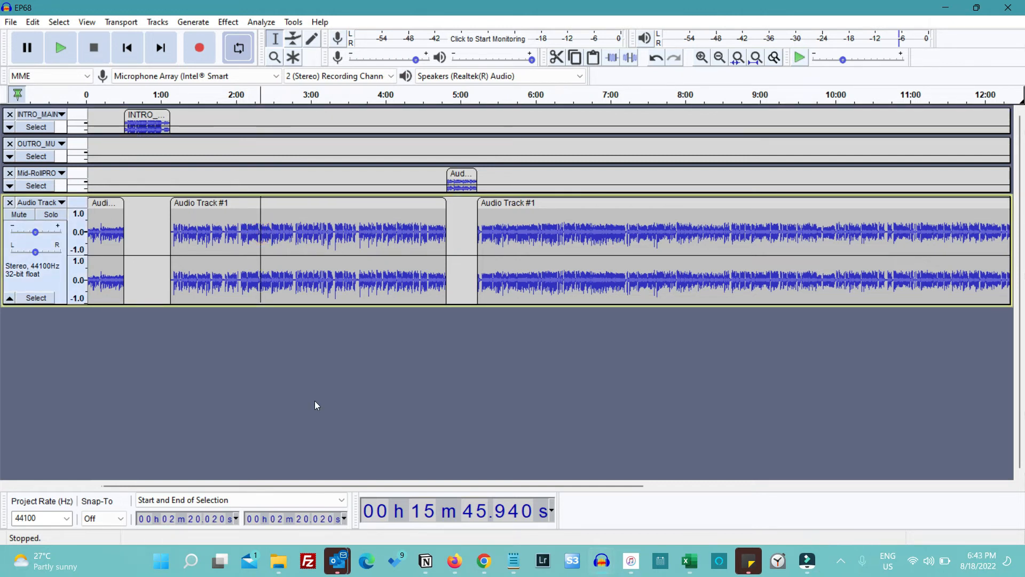
Add a label reading "Editing Episodes" at the cursor position, about 2:20, on a new label track
key("space")
key("ctrl+b")
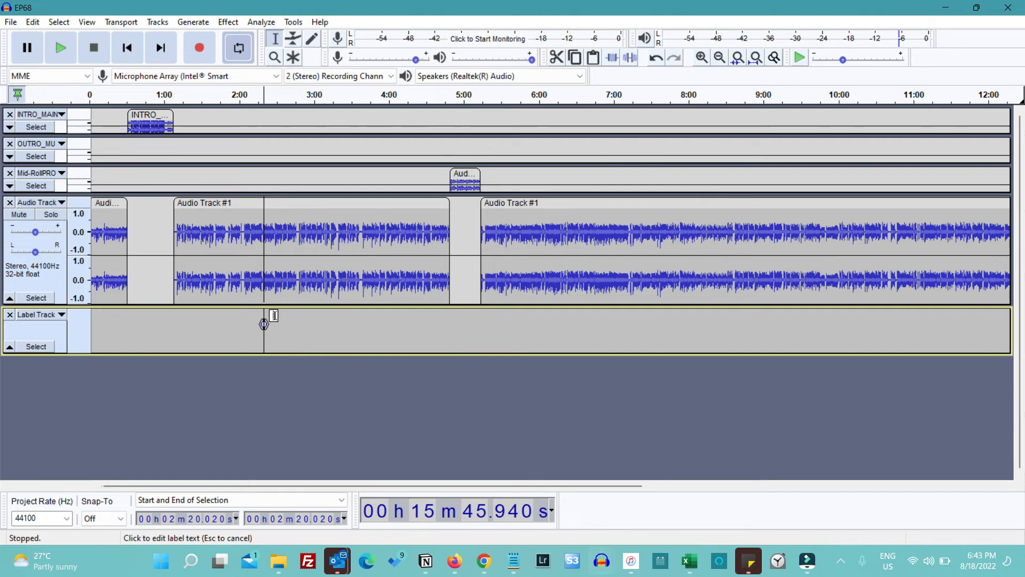
type("Editing Episodes")
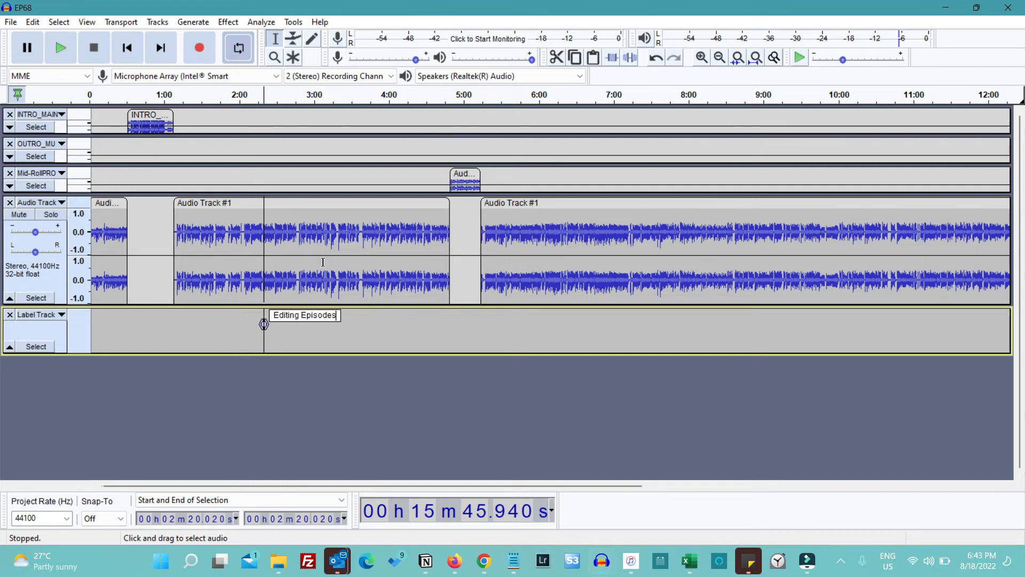
Add a label reading "Using Audacity to edit episodes" at about 6:00 in the voice track
left_click(539, 227)
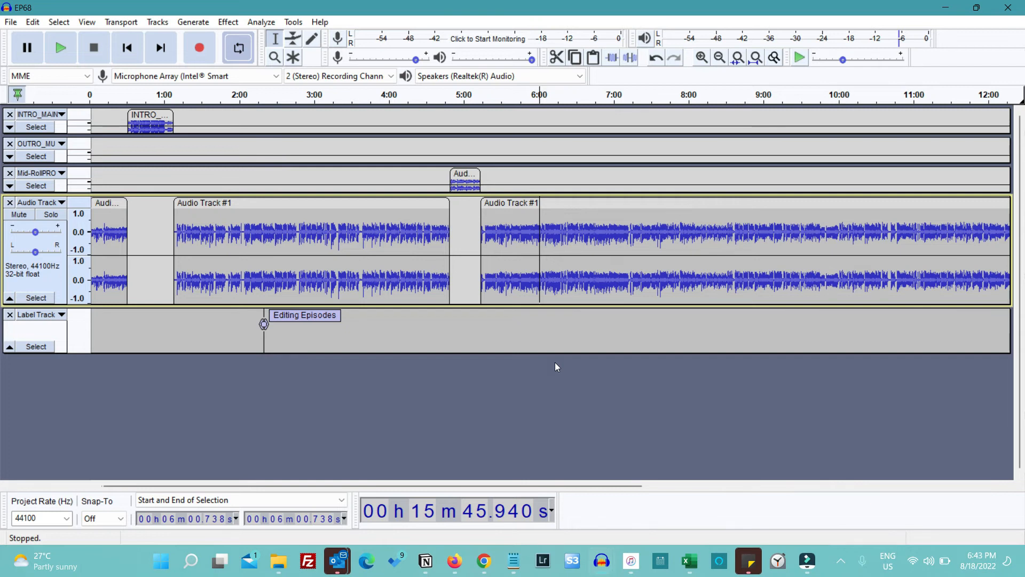
key("ctrl+b")
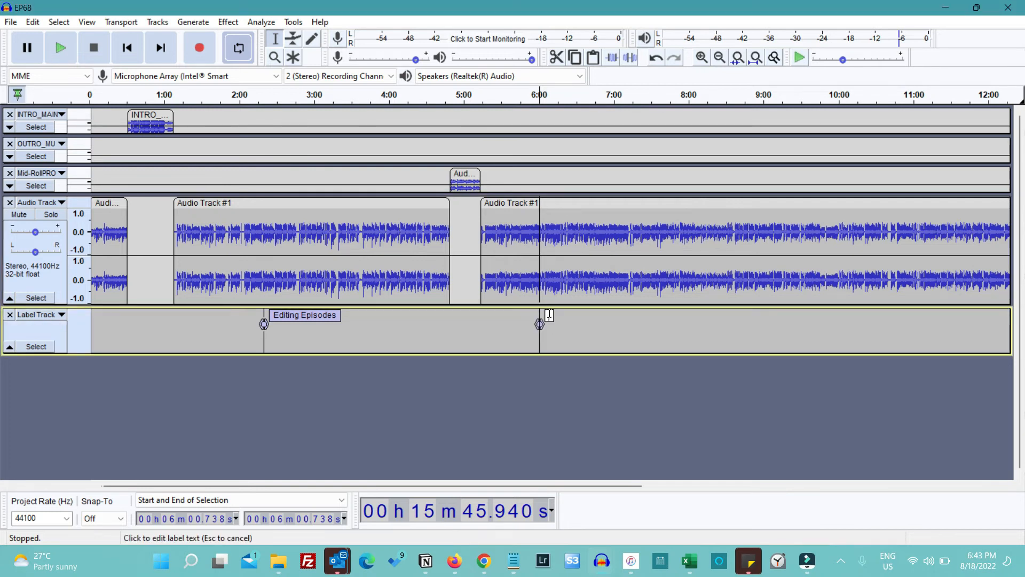
type("Using Audacity t")
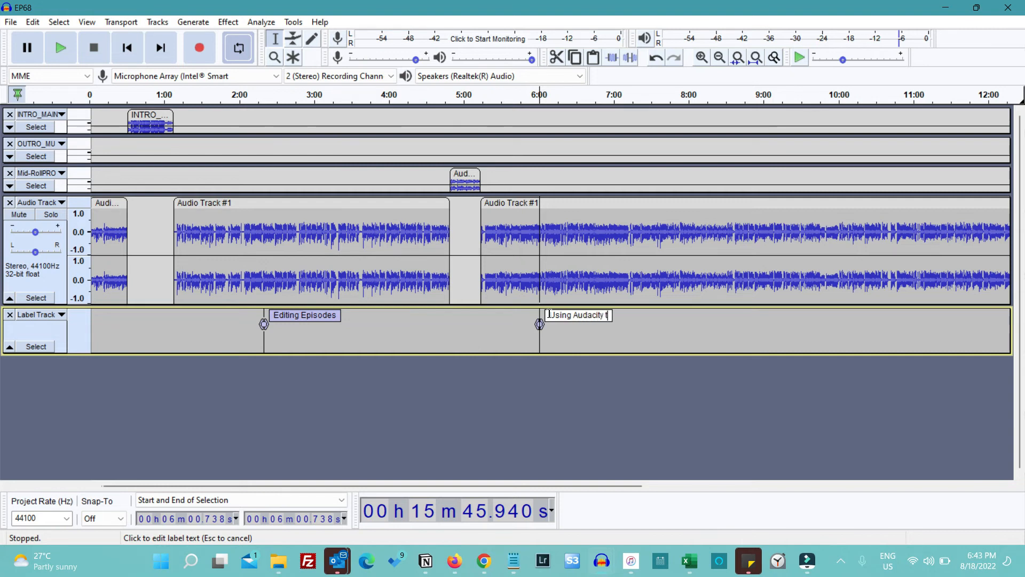
type("o edit episodes")
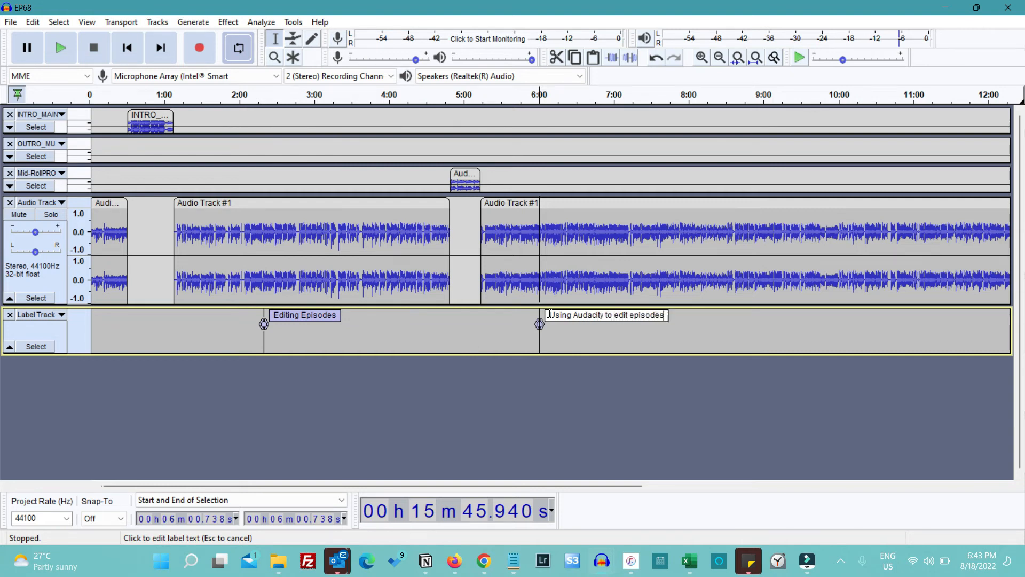
Add a label reading "Enter something" at about 8:50, and place the voice track cursor at the "Editing Episodes" label
scroll(753, 287, "right", 10)
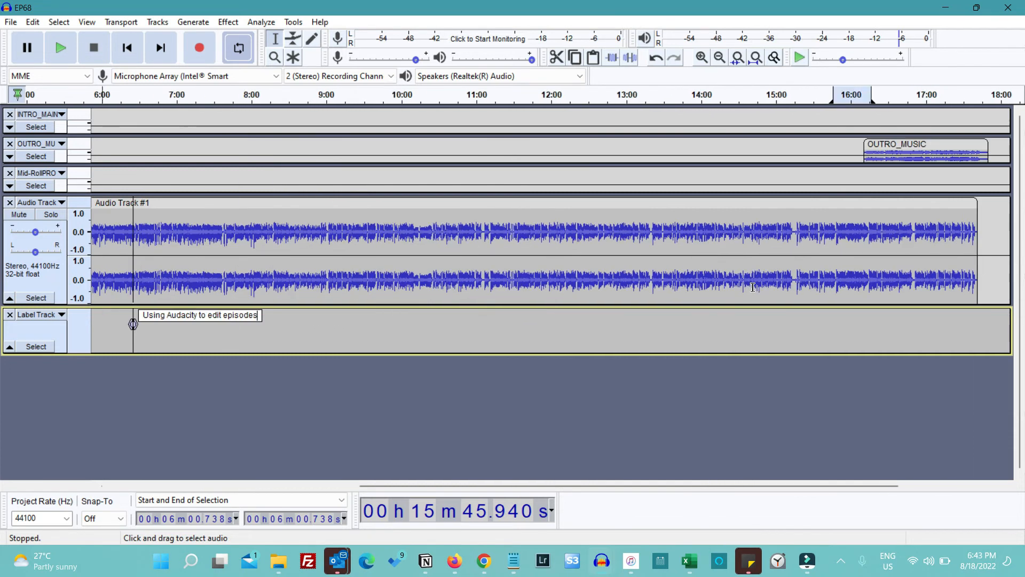
scroll(753, 287, "right", 1)
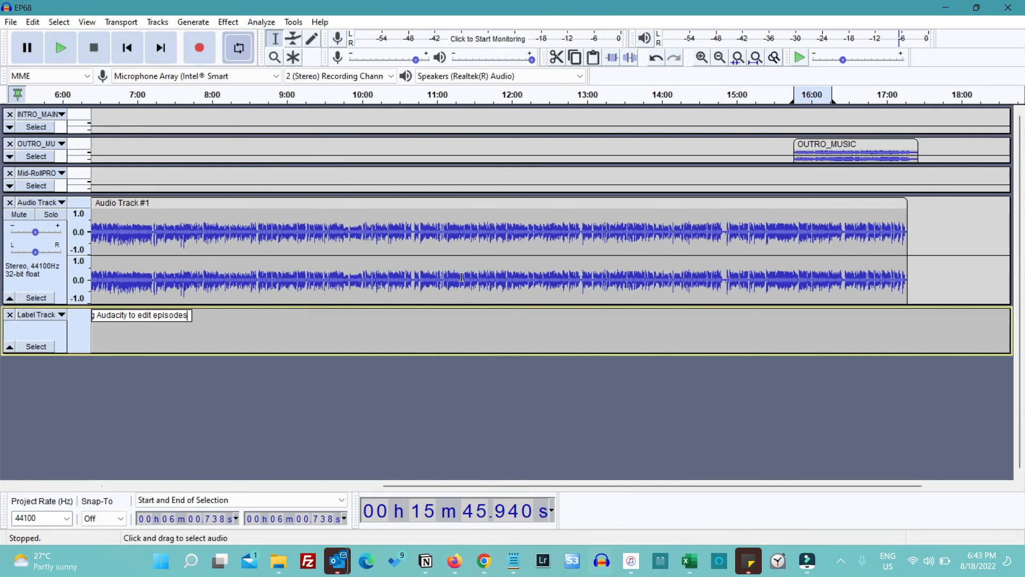
left_click(274, 233)
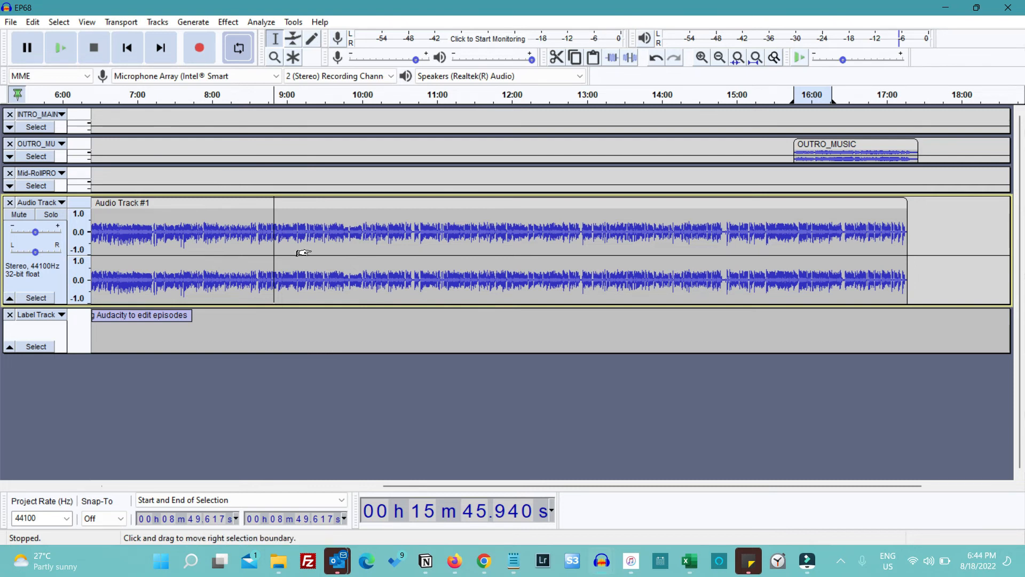
key("ctrl+b")
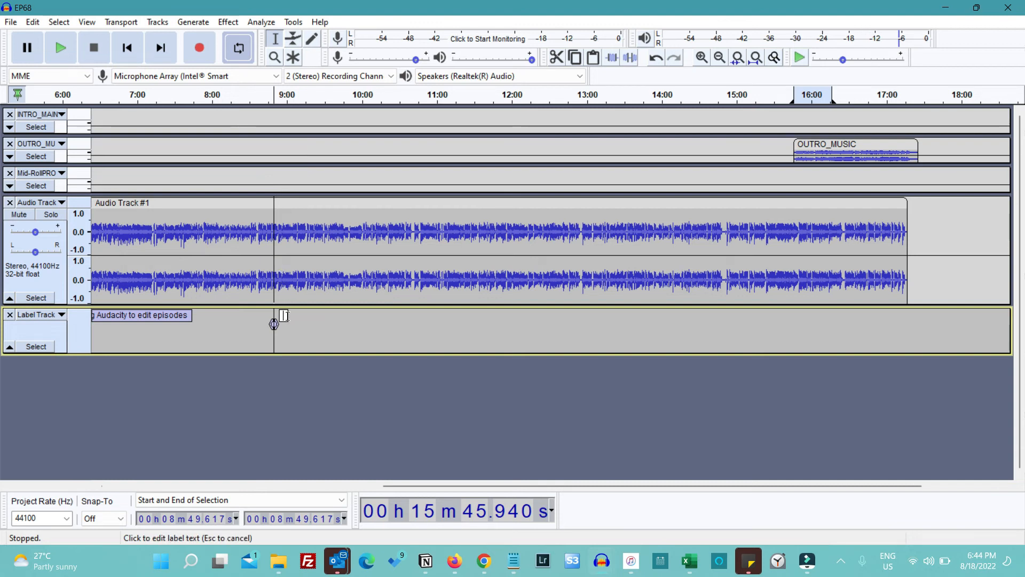
type("Enter something")
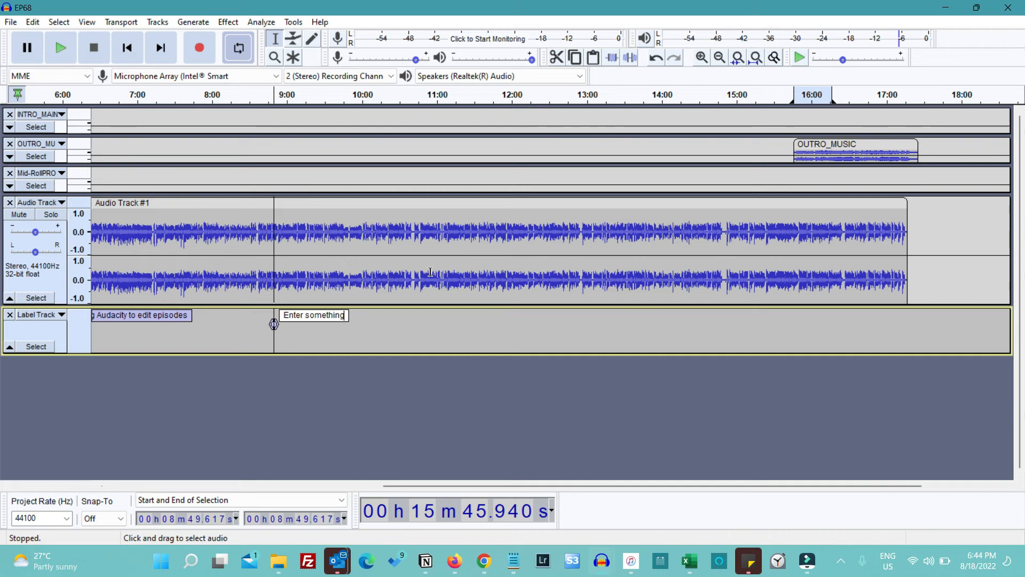
scroll(368, 313, "left", 10)
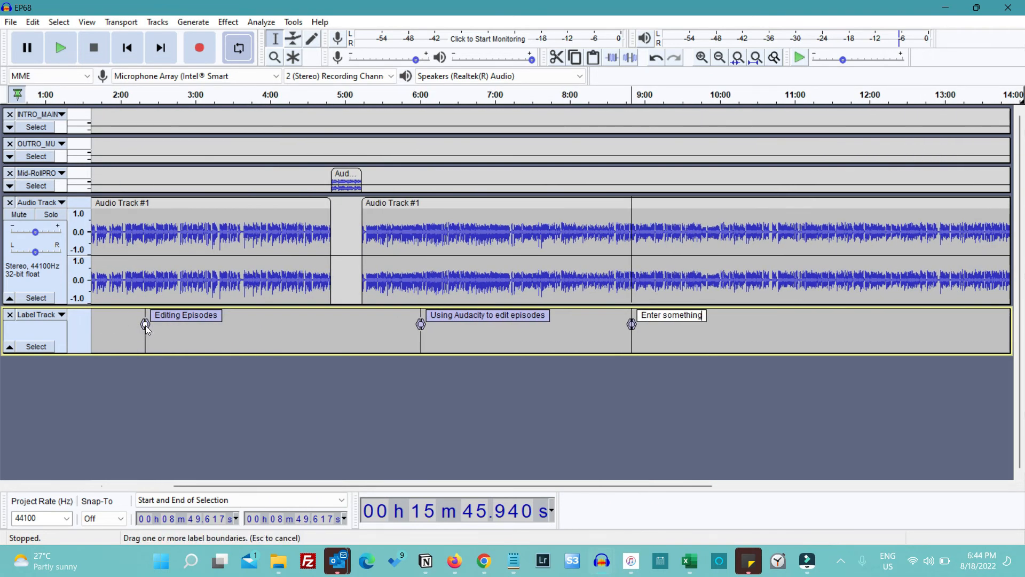
key("Return")
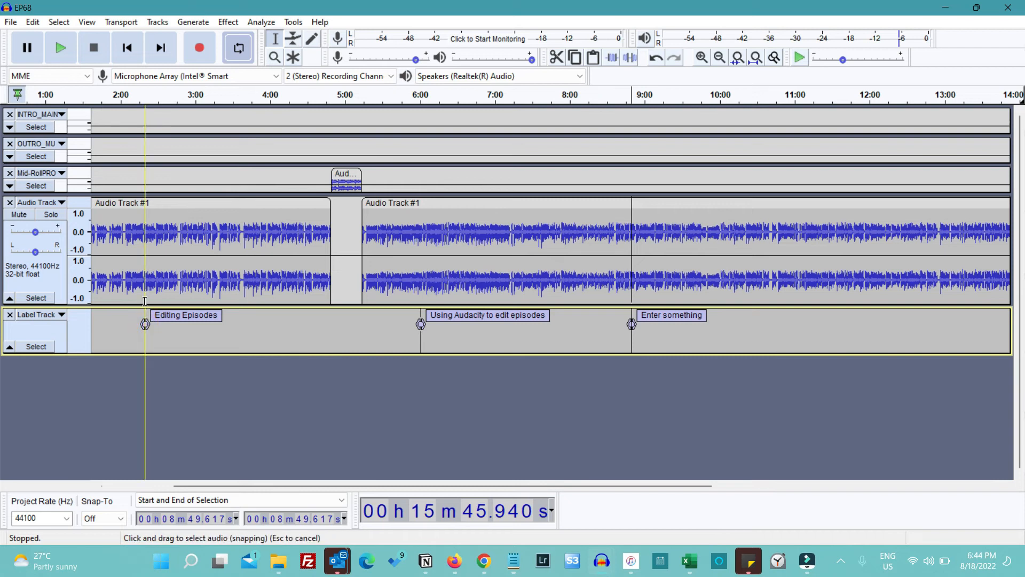
left_click(145, 301)
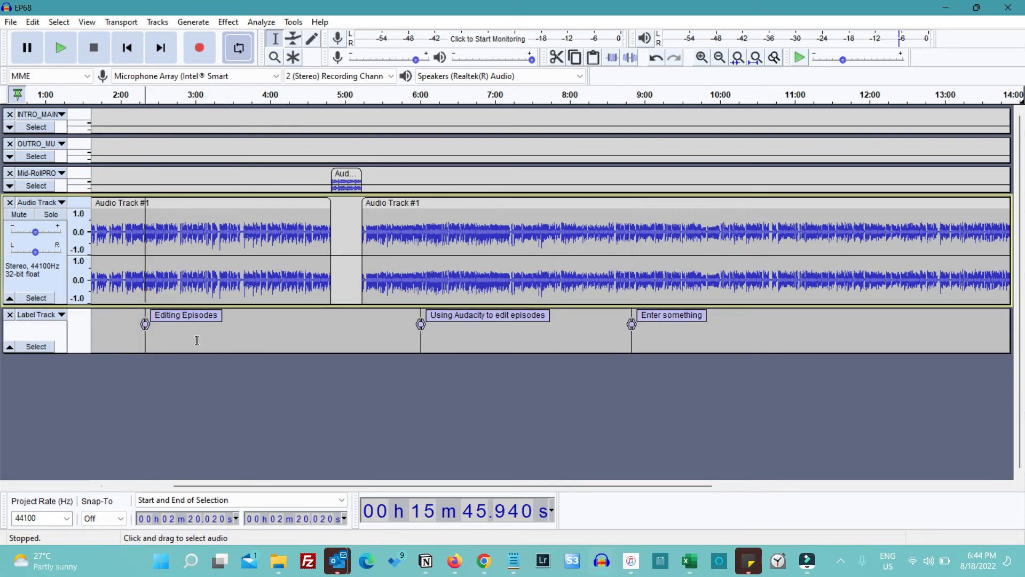